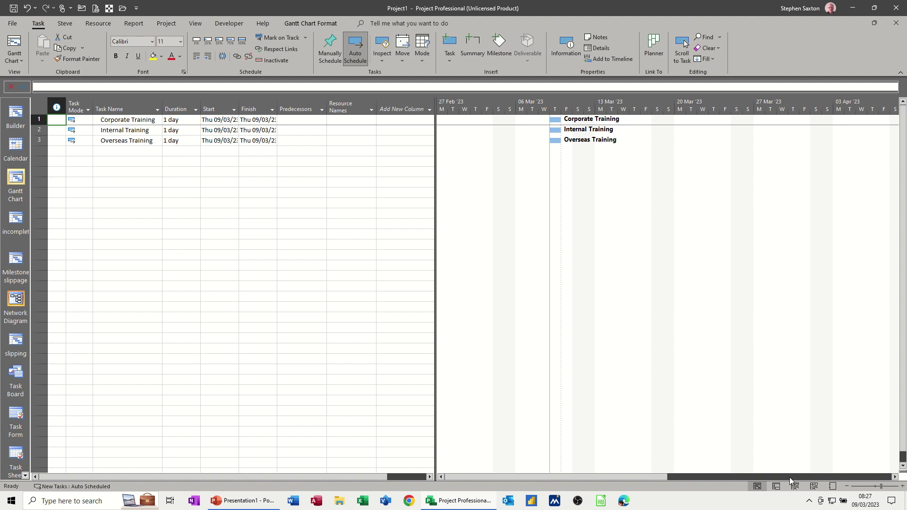
left_click(813, 486)
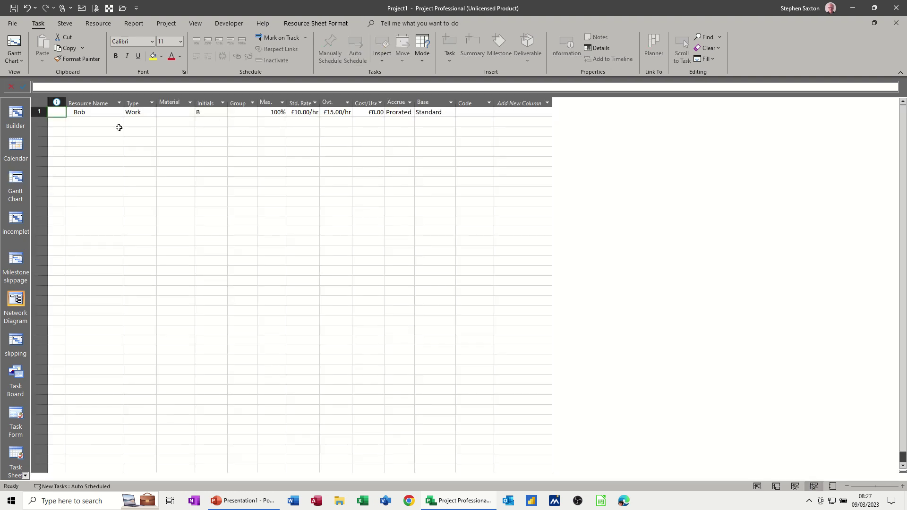
double_click(90, 112)
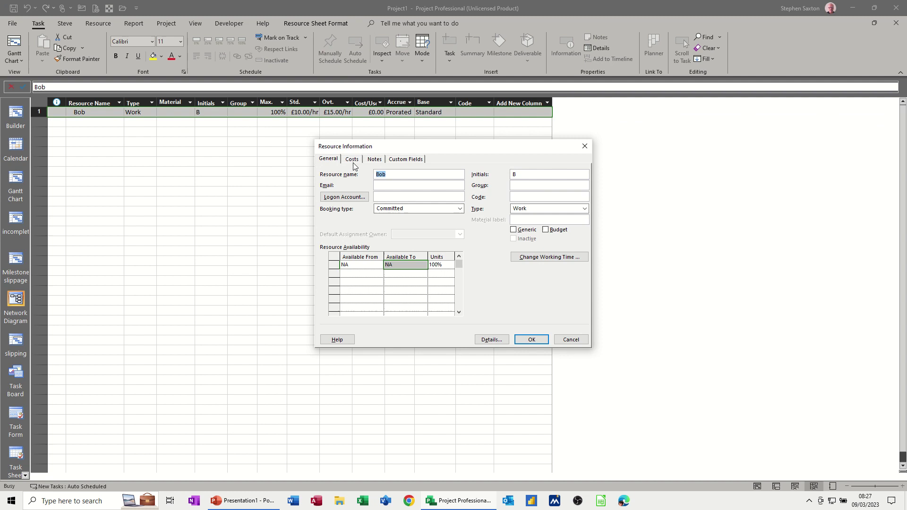
left_click(352, 158)
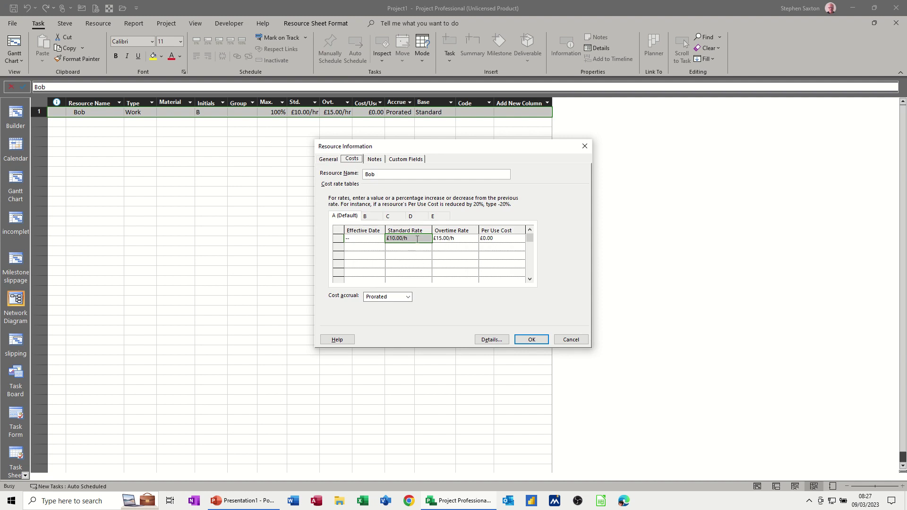
left_click(326, 160)
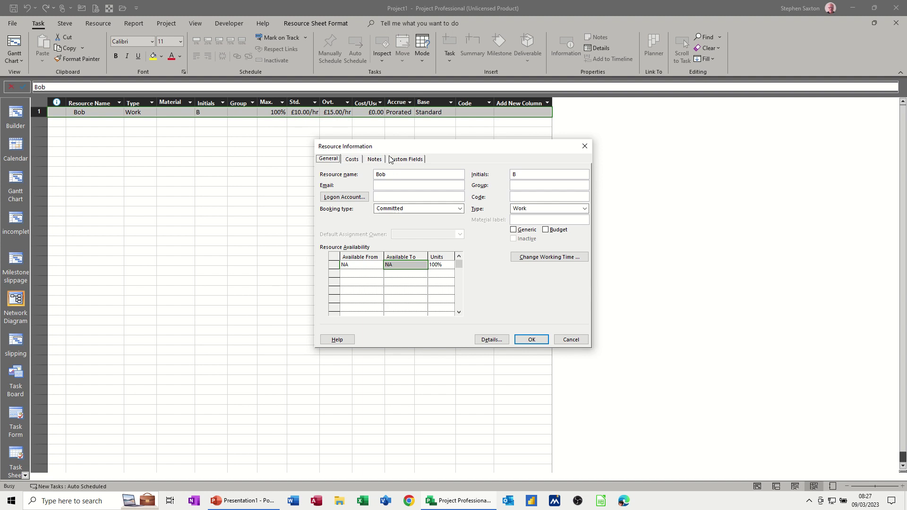
left_click(351, 164)
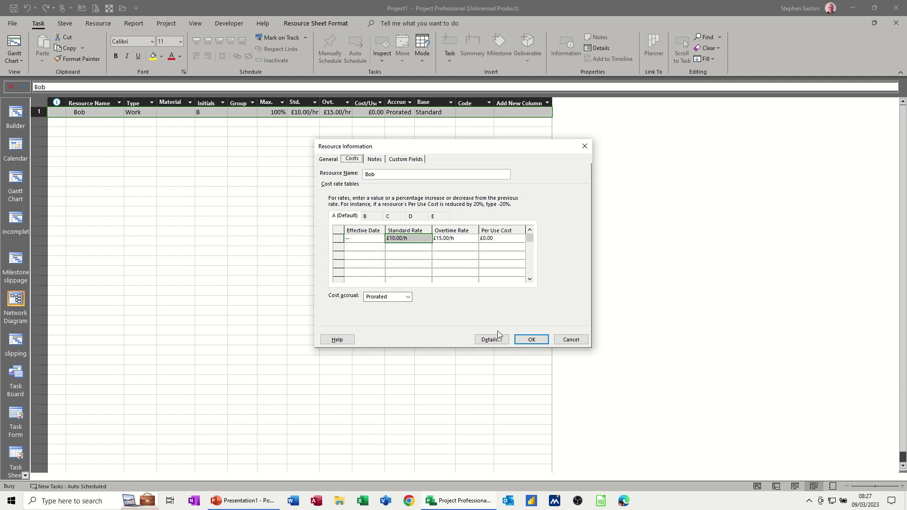
left_click(523, 340)
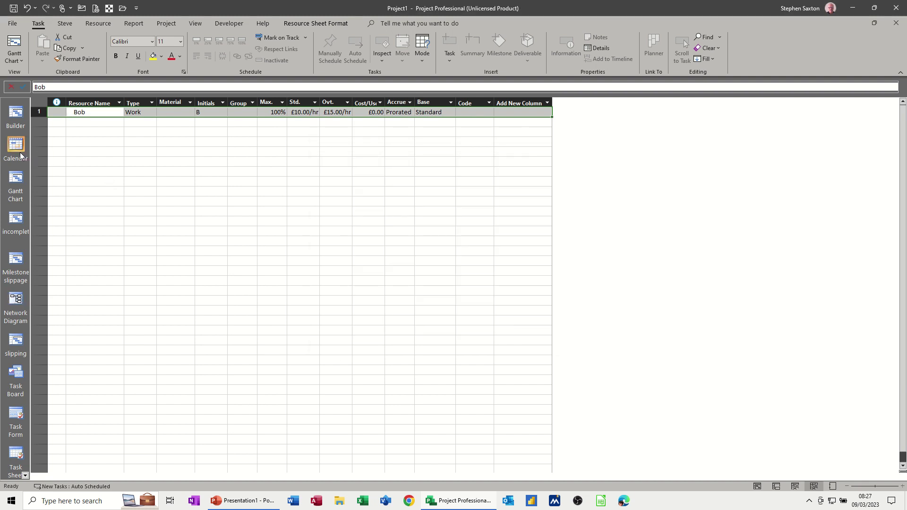
- From the Gantt Chart, assign Bob to Corporate Training at 100%, costing £80.00
left_click(16, 181)
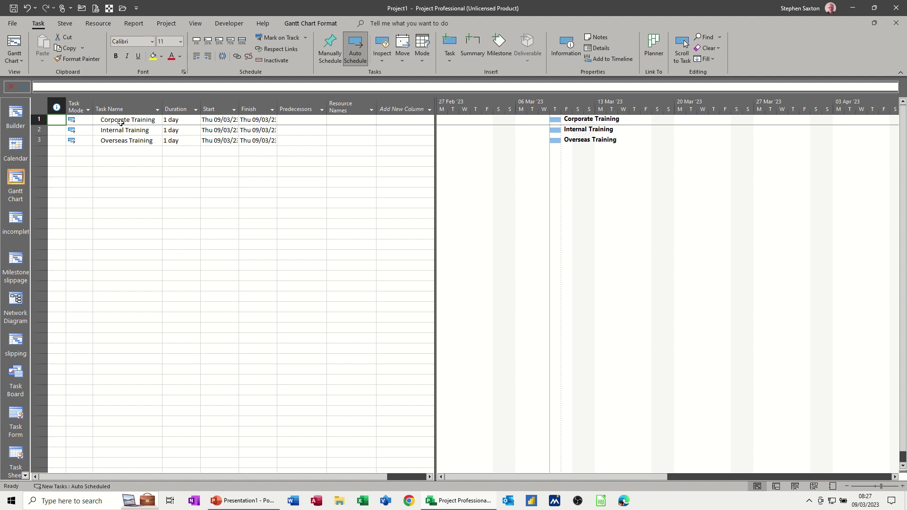
left_click(132, 120)
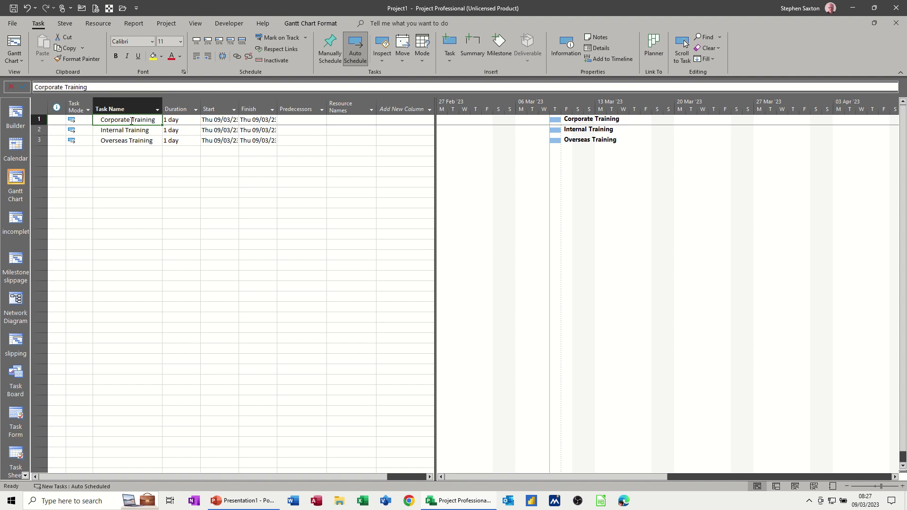
left_click(97, 23)
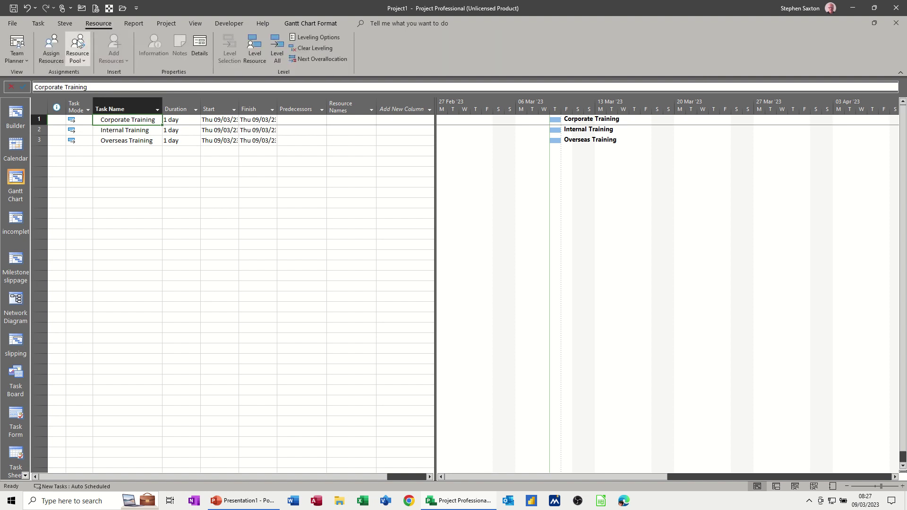
left_click(50, 46)
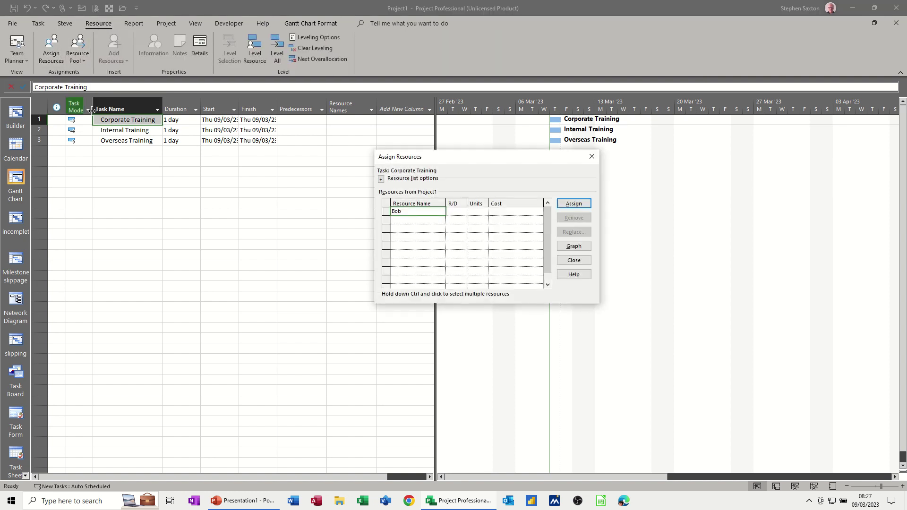
left_click(567, 205)
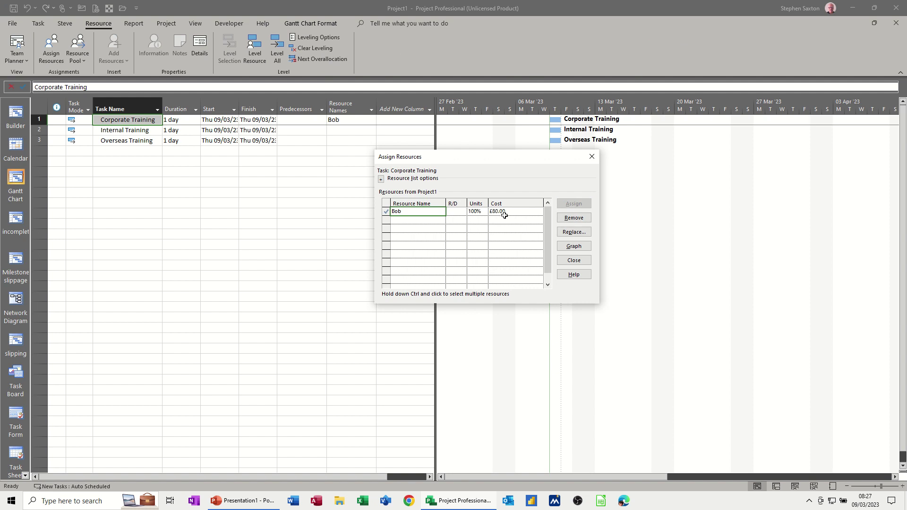
left_click(574, 260)
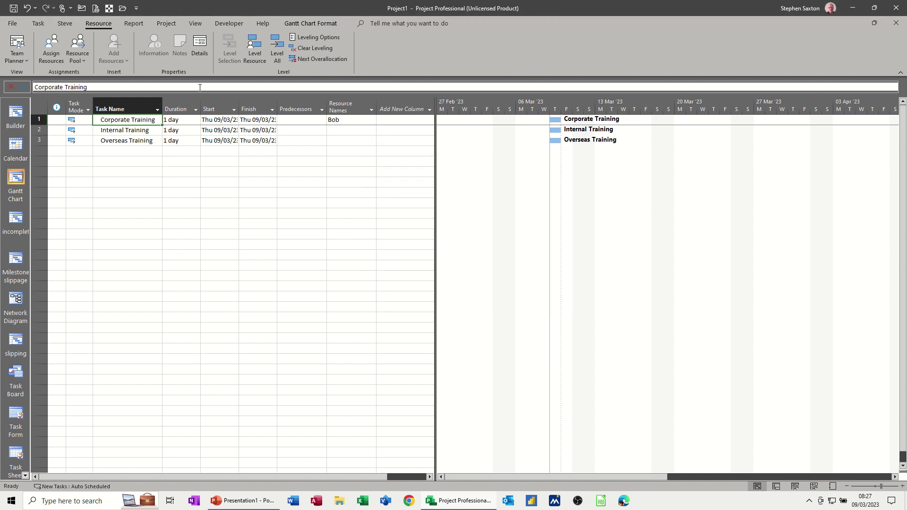
- Apply the built-in Cost table and select Corporate Training, showing its £80.00 total cost
left_click(195, 24)
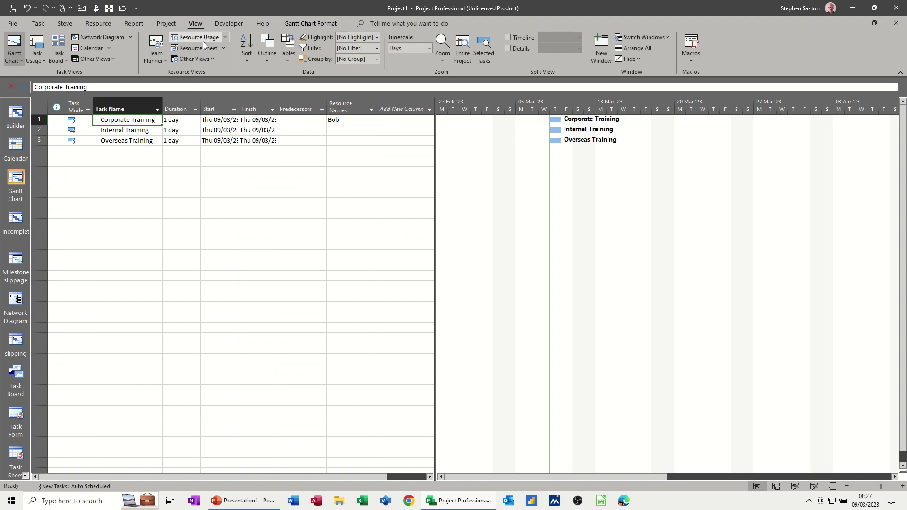
left_click(291, 61)
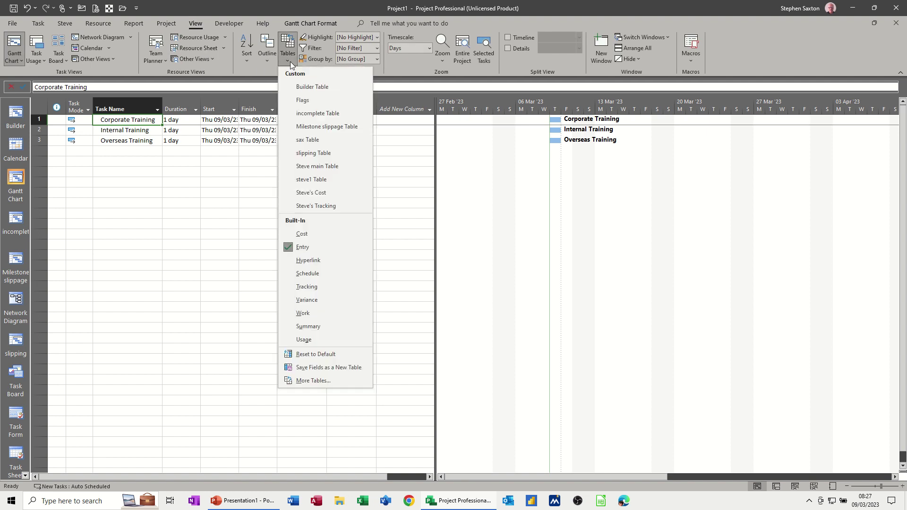
left_click(306, 234)
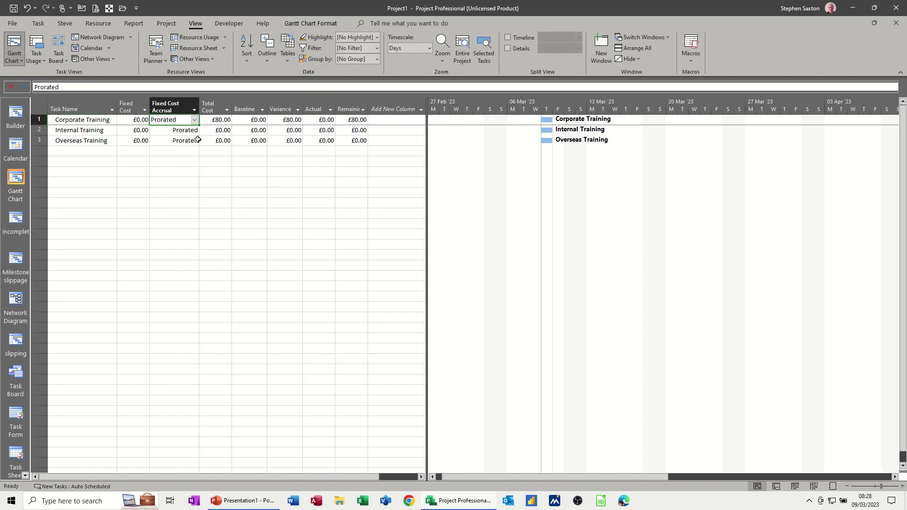
left_click(77, 121)
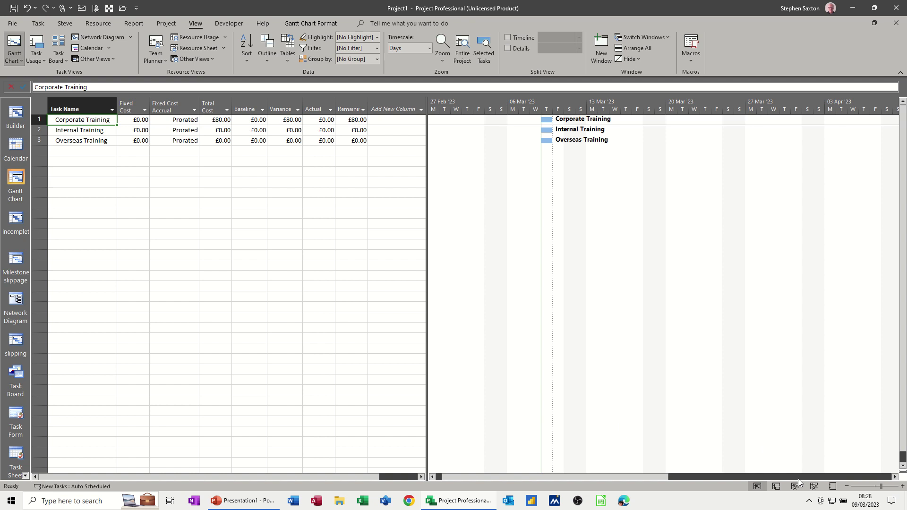
- On the Resource Sheet, give Bob's cost rate table B £20.00/h standard and £25.00/h overtime
left_click(814, 486)
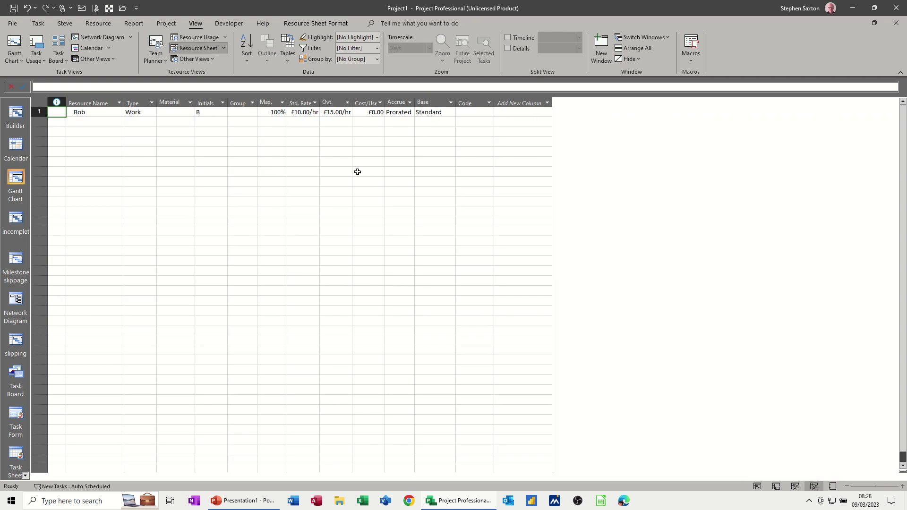
double_click(95, 113)
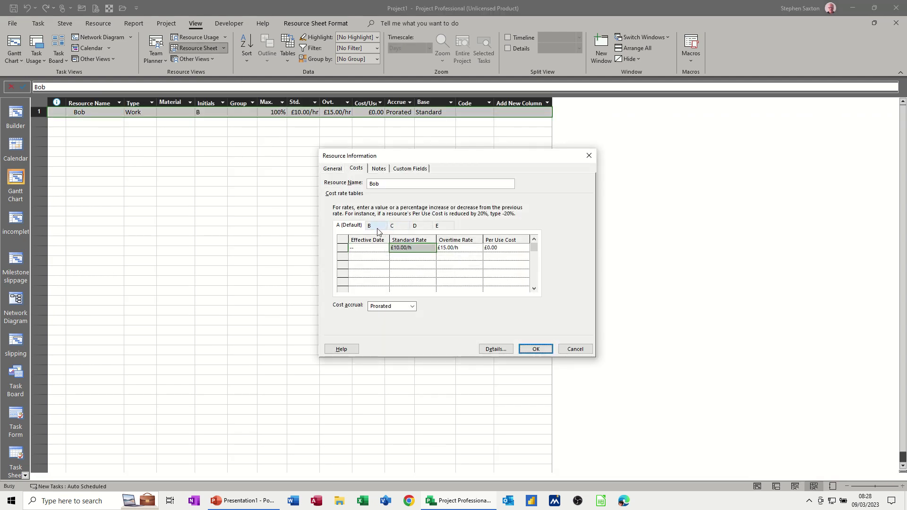
left_click(371, 227)
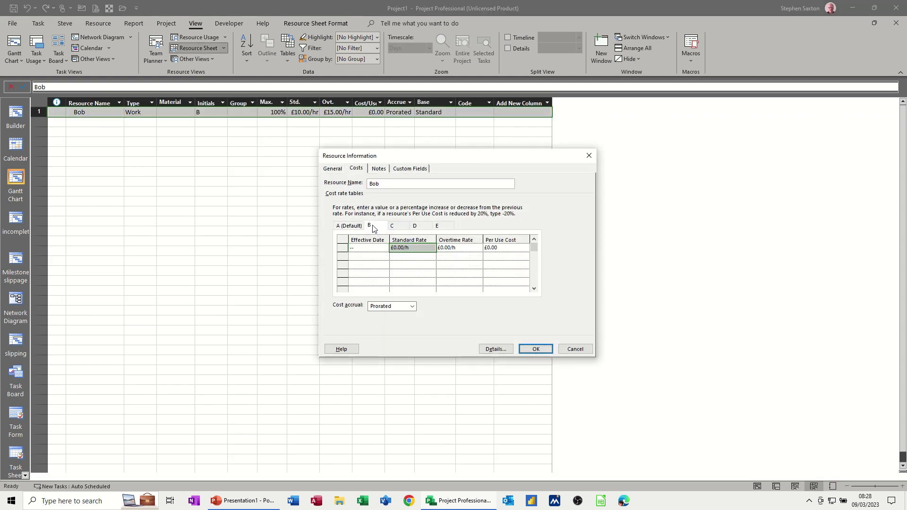
left_click(407, 249)
type("20")
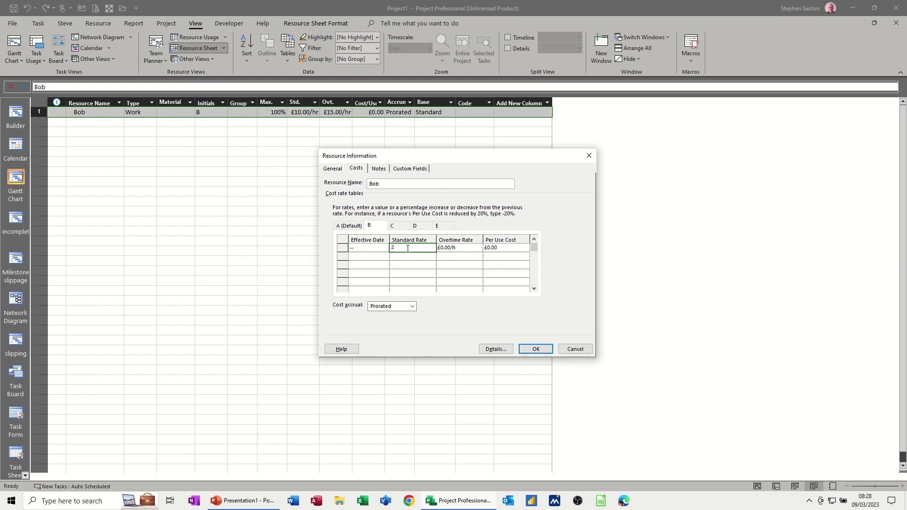
left_click(443, 247)
type("2")
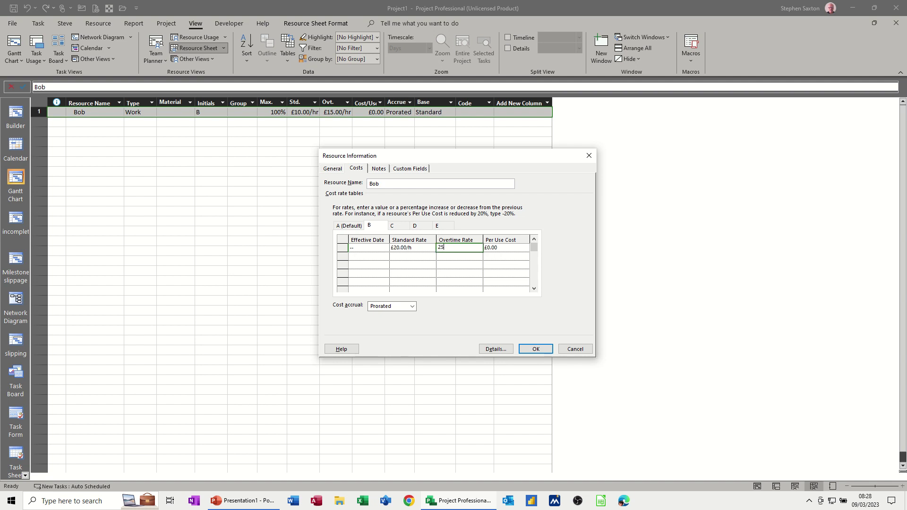
type("5")
left_click(397, 229)
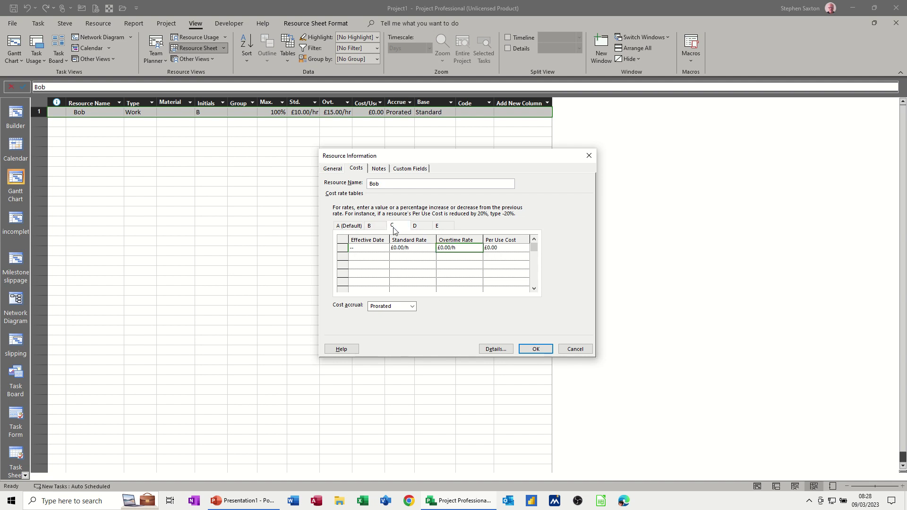
- Set table C's per-use cost to £150.00, then review tables A, B and C
left_click(503, 249)
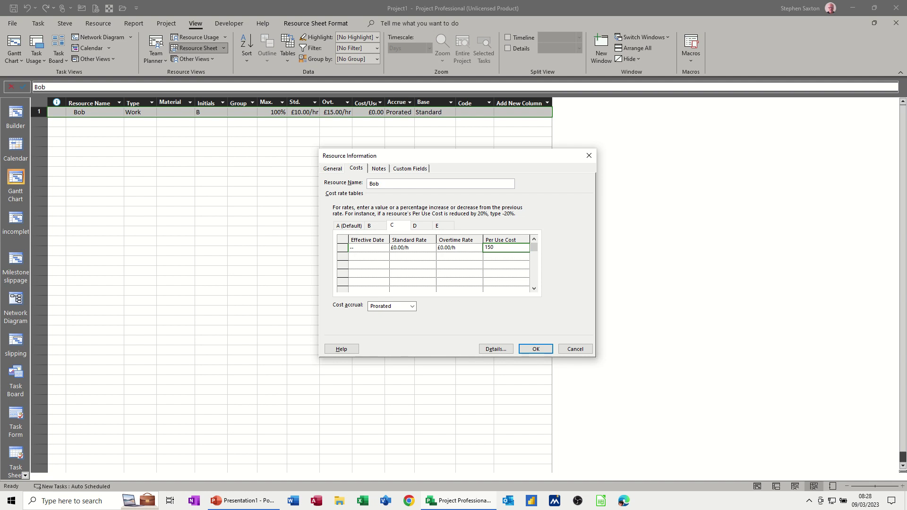
left_click(468, 256)
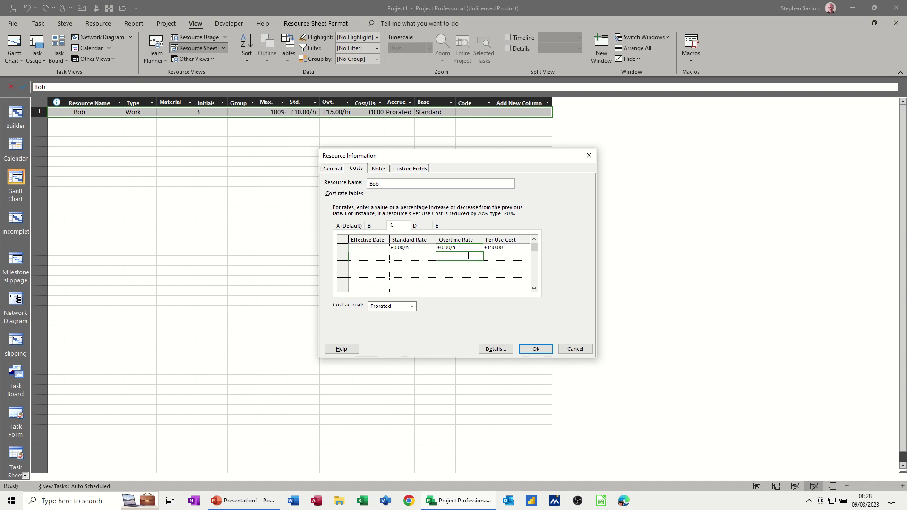
left_click(351, 227)
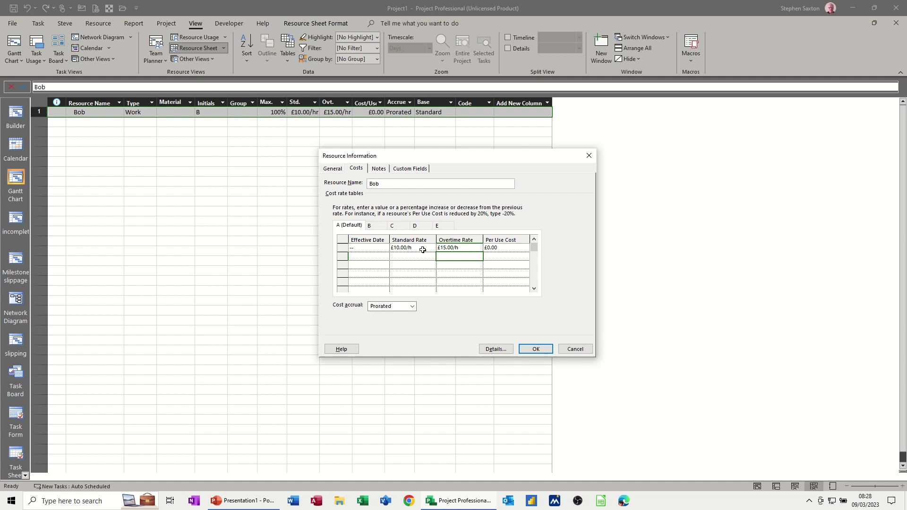
left_click(371, 227)
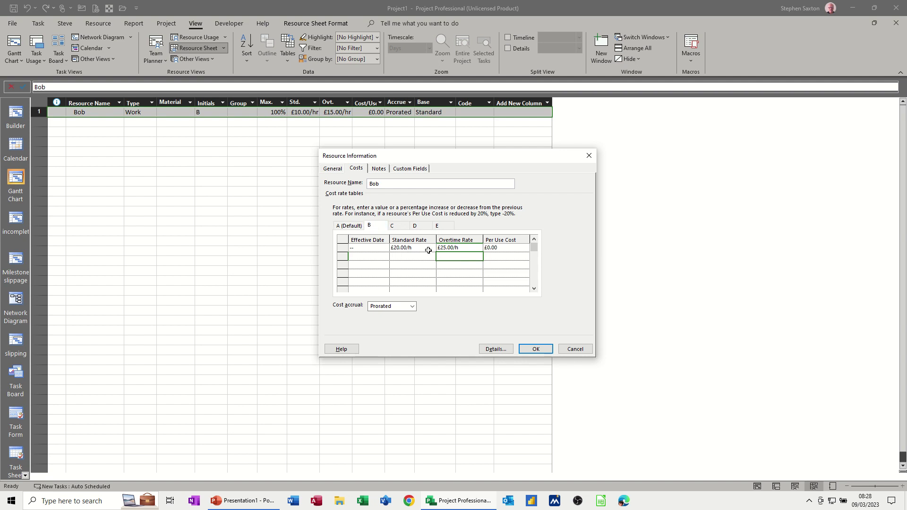
left_click(399, 229)
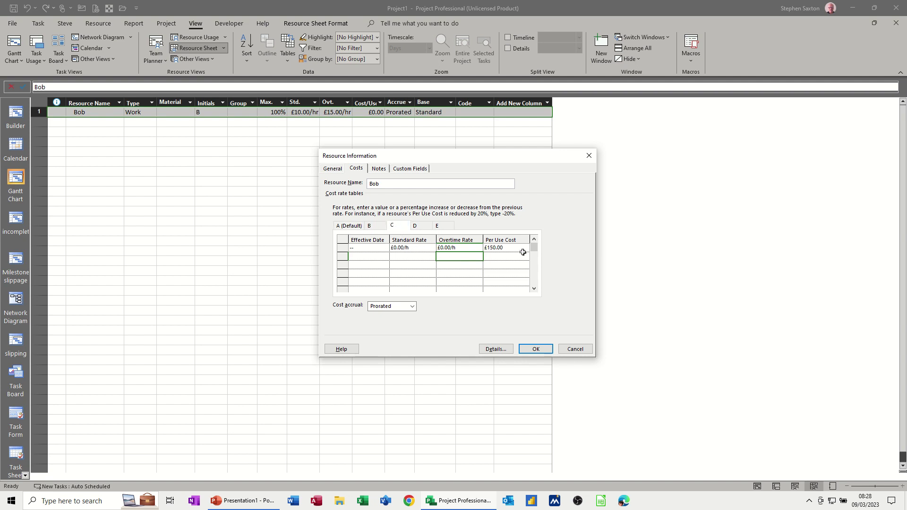
- Enter £50.00/h standard and £60.00/h overtime in table D and confirm with OK
left_click(417, 227)
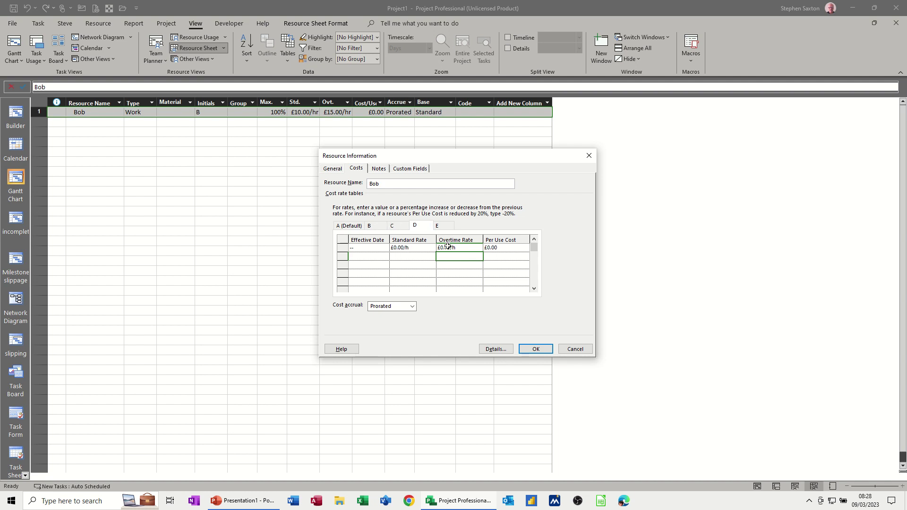
left_click(402, 247)
type("50")
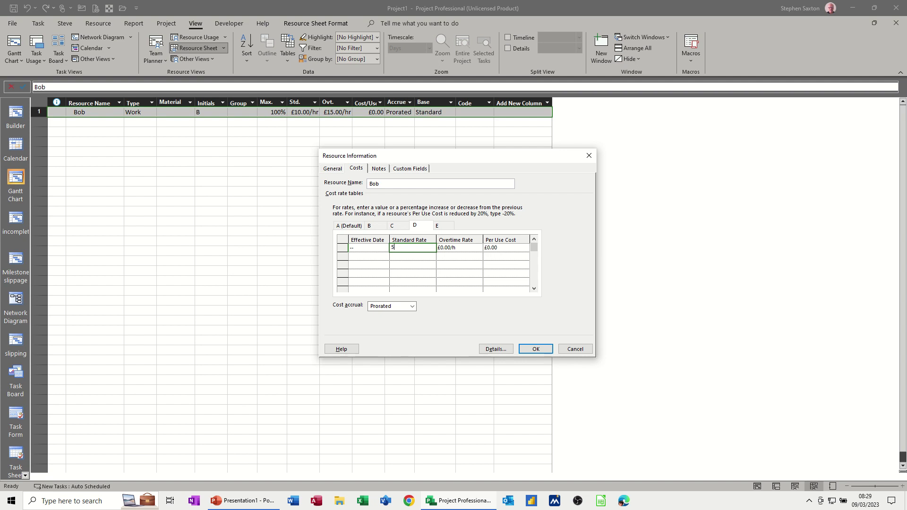
left_click(444, 248)
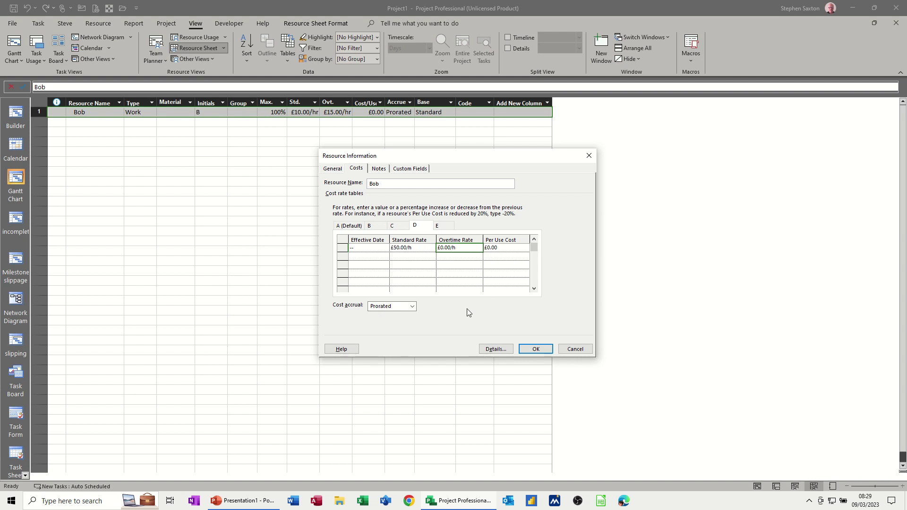
type("60")
left_click(411, 256)
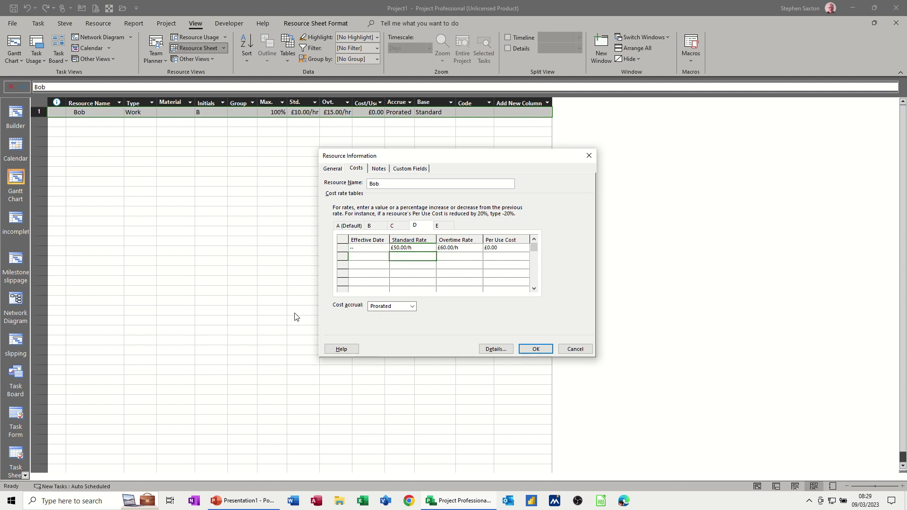
left_click(526, 350)
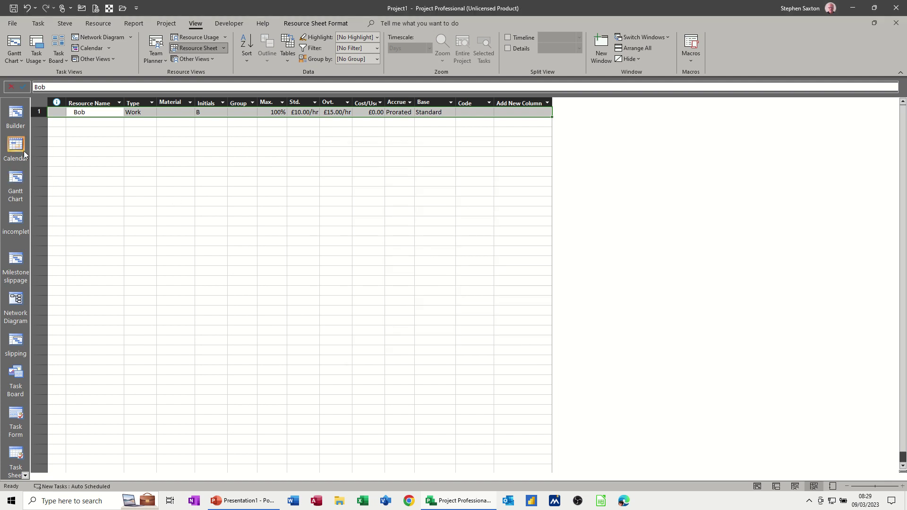
- From the Gantt Chart, assign Bob to Internal Training and Overseas Training, each costing £80.00
left_click(18, 184)
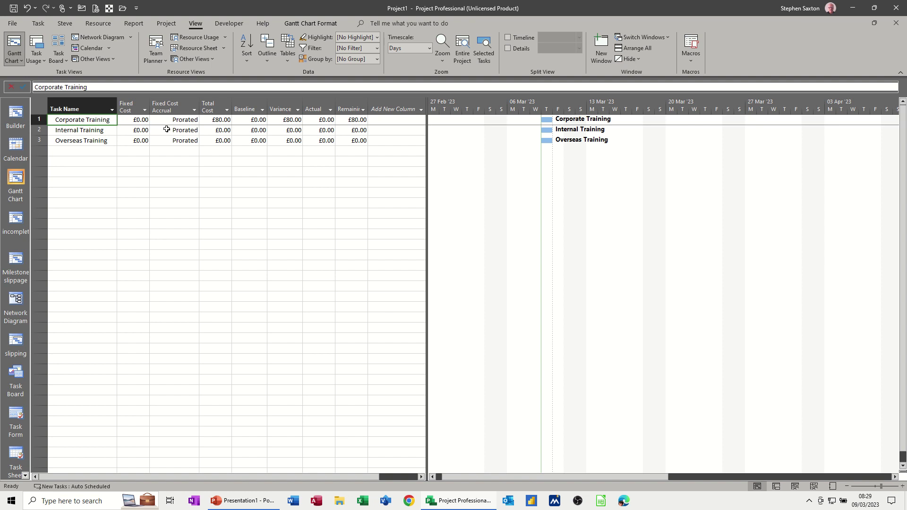
left_click(94, 25)
left_click(52, 48)
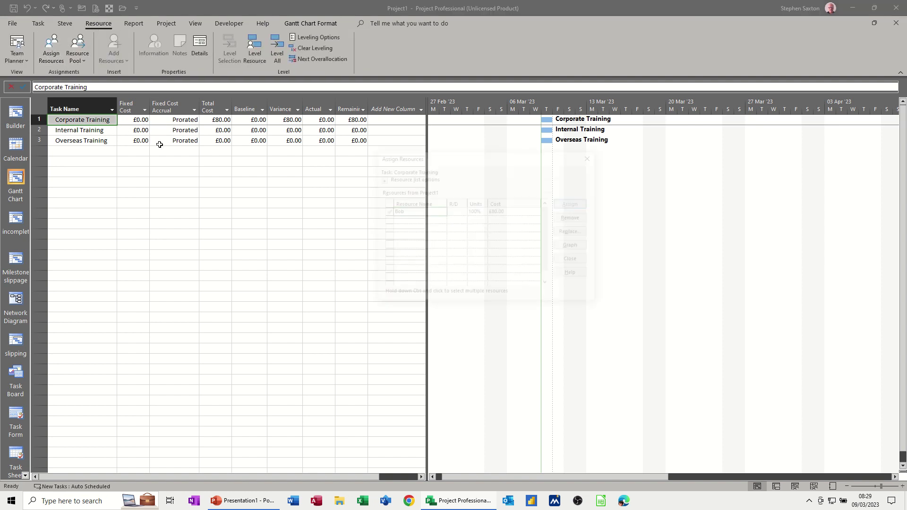
left_click_drag(475, 163, 320, 189)
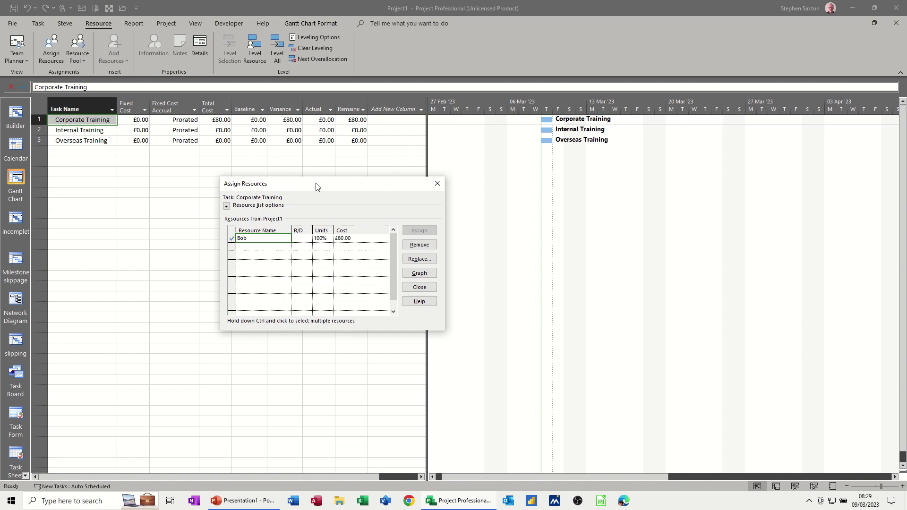
left_click(85, 132)
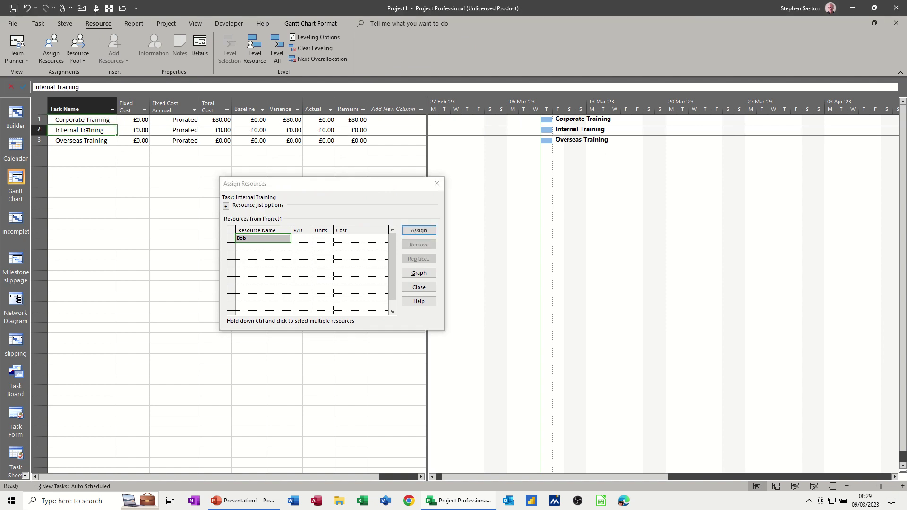
left_click(418, 231)
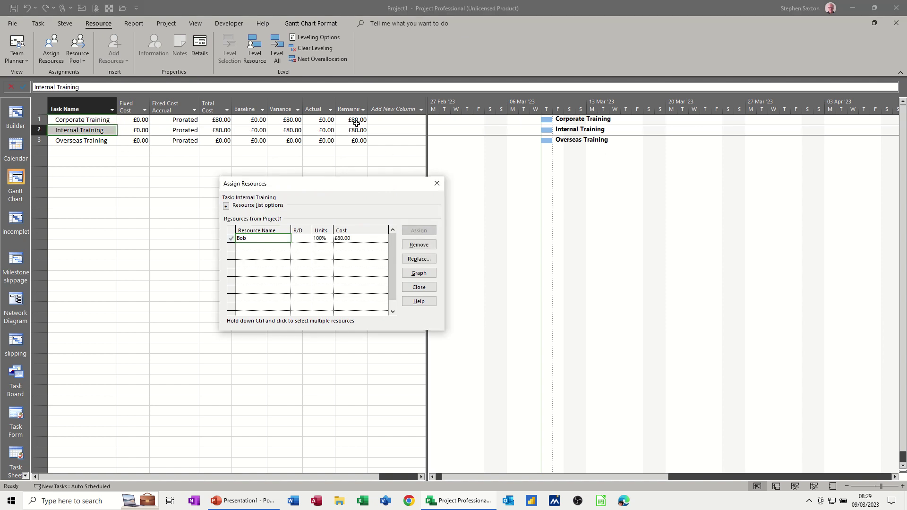
left_click(100, 141)
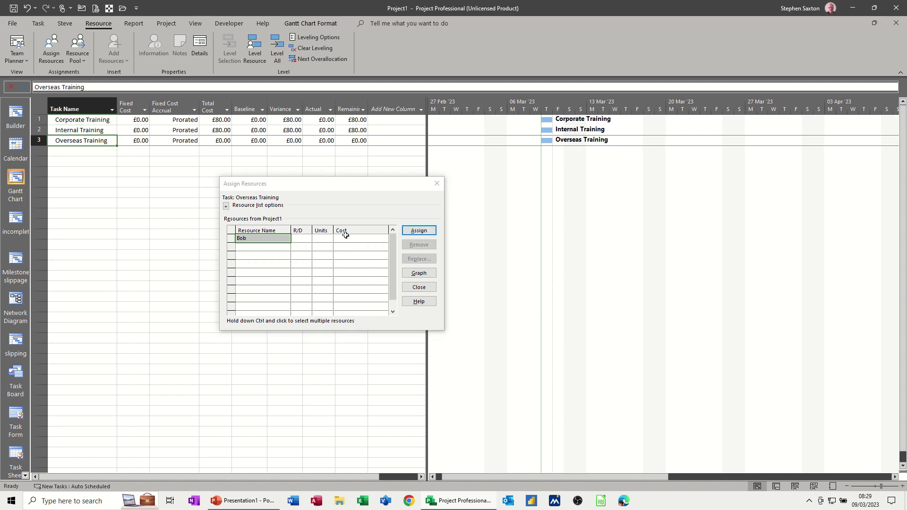
left_click(418, 231)
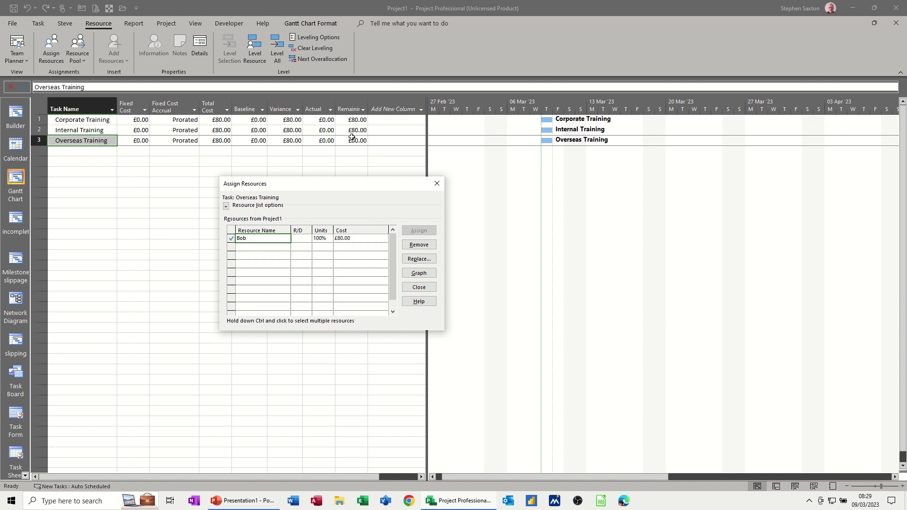
left_click(436, 183)
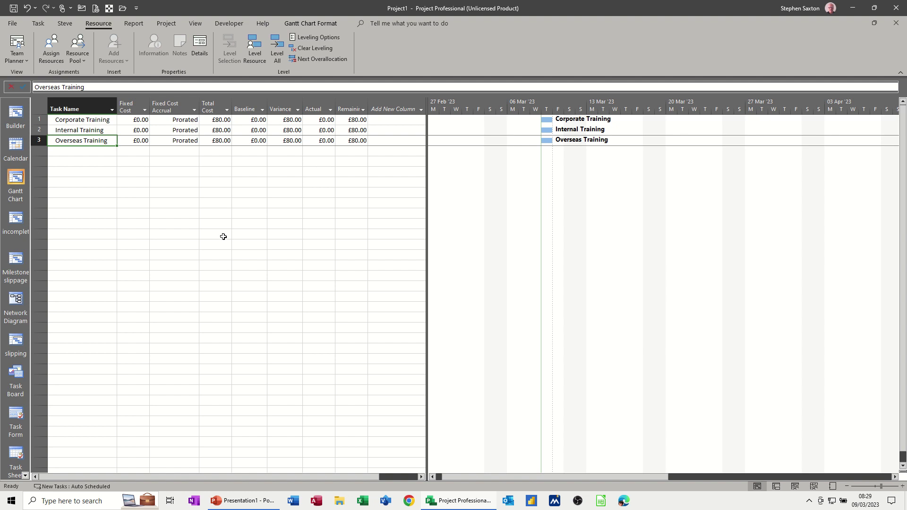
- Tick Details on the View tab to split a Task Form below the Gantt Chart and list its views
left_click(199, 24)
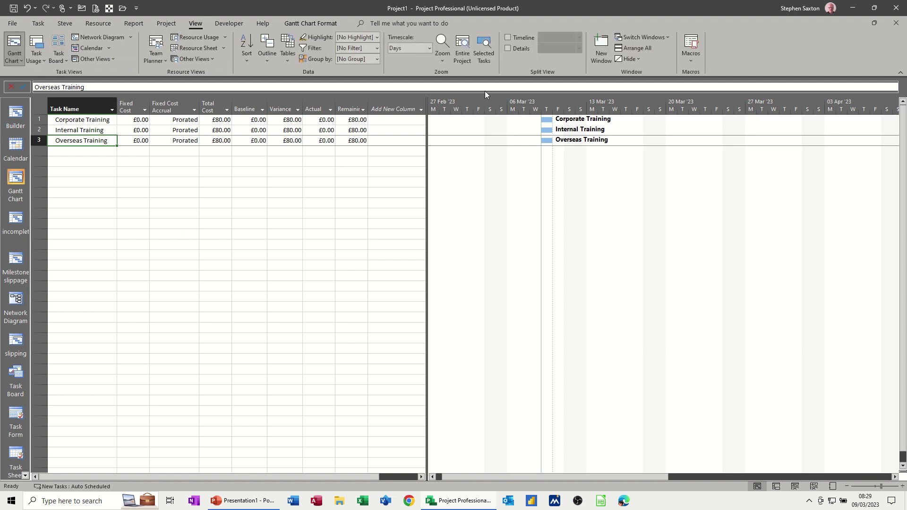
left_click(508, 49)
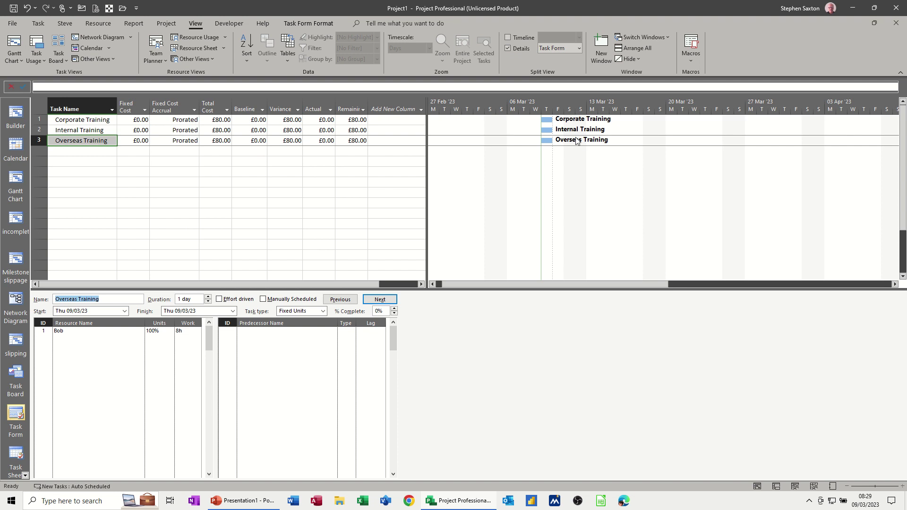
left_click(579, 48)
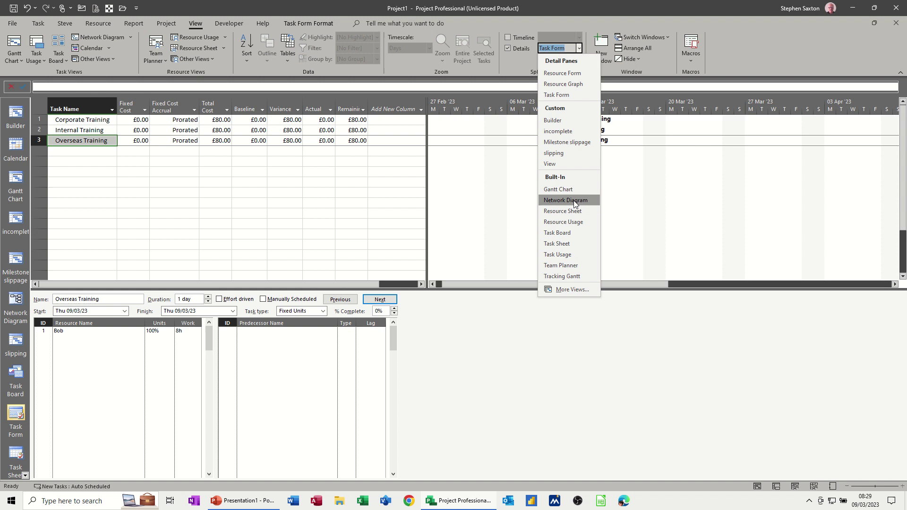
- Show Task Usage below and switch Bob's Corporate Training assignment to cost rate table B (£160.00)
left_click(575, 254)
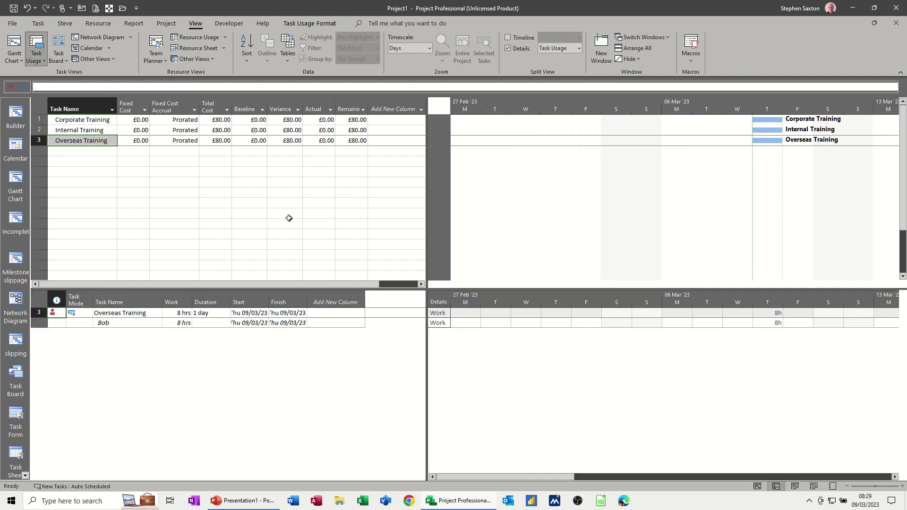
left_click(99, 120)
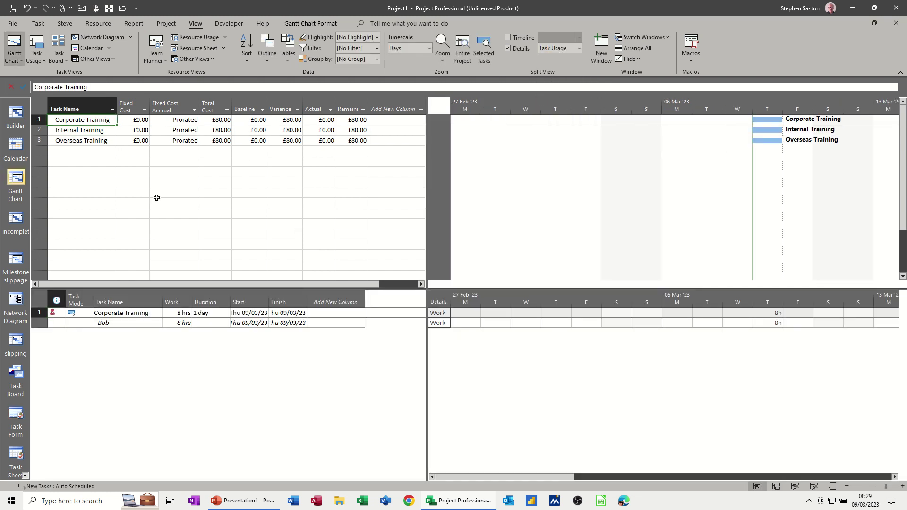
double_click(110, 323)
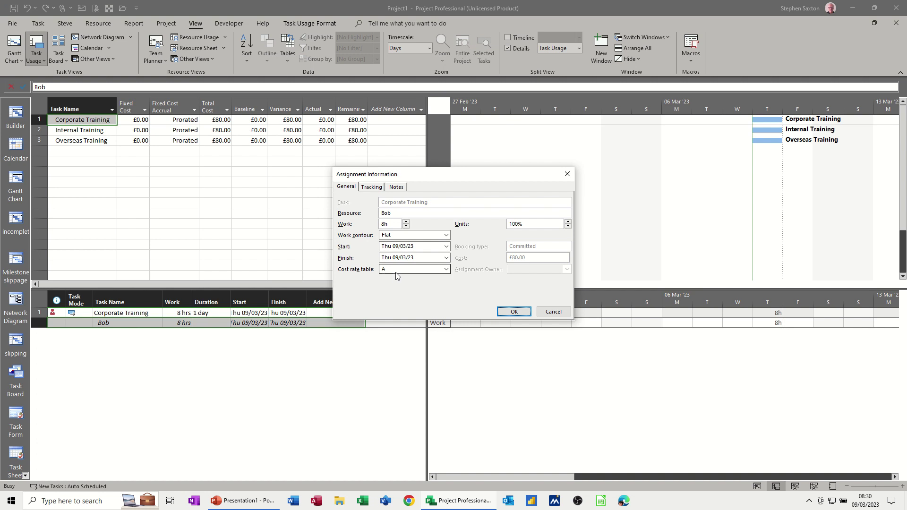
left_click(446, 270)
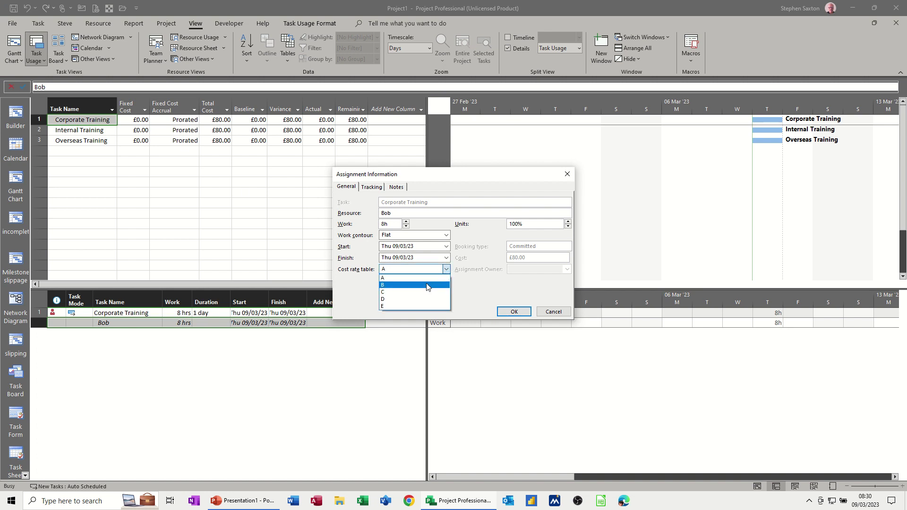
left_click(427, 285)
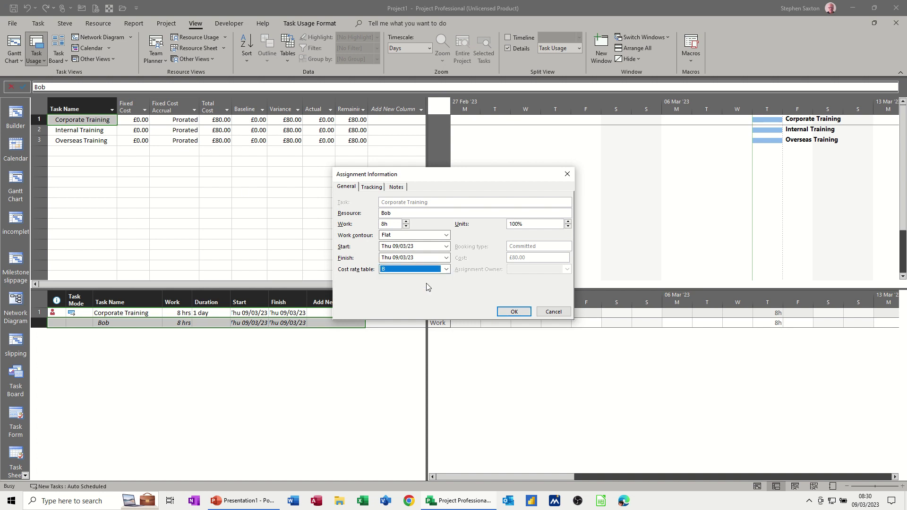
left_click(508, 312)
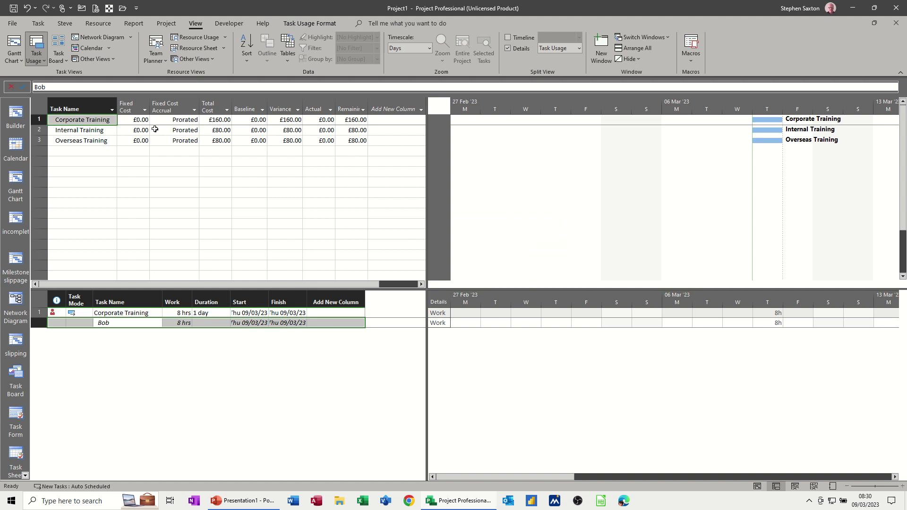
- Set Bob's Internal Training assignment to cost rate table C, making it £150.00
left_click(92, 130)
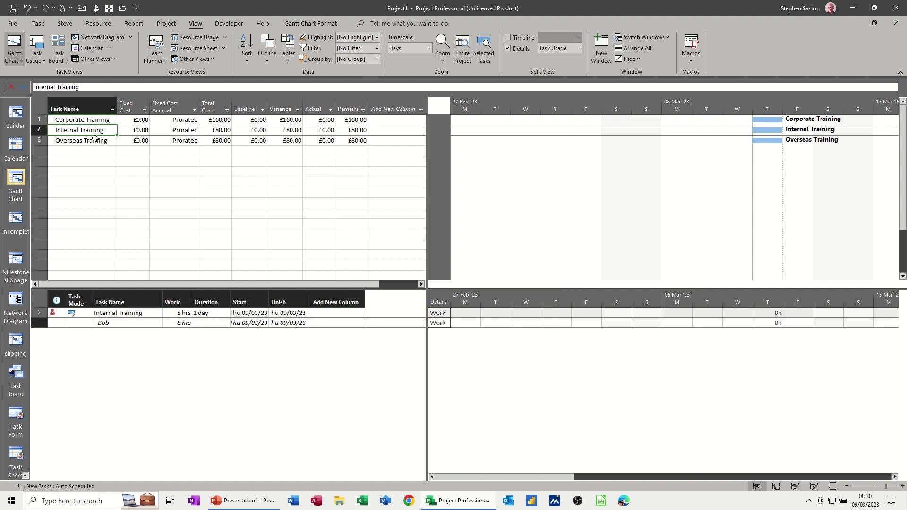
double_click(107, 324)
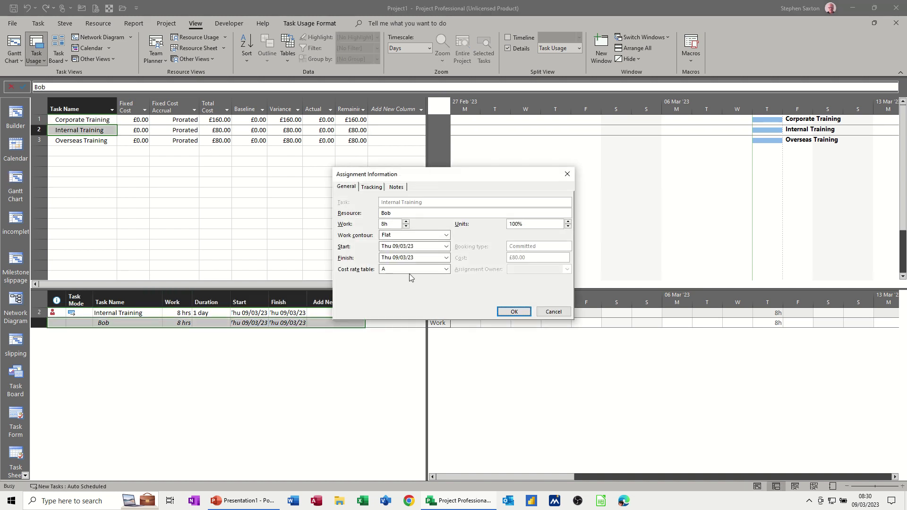
left_click(446, 269)
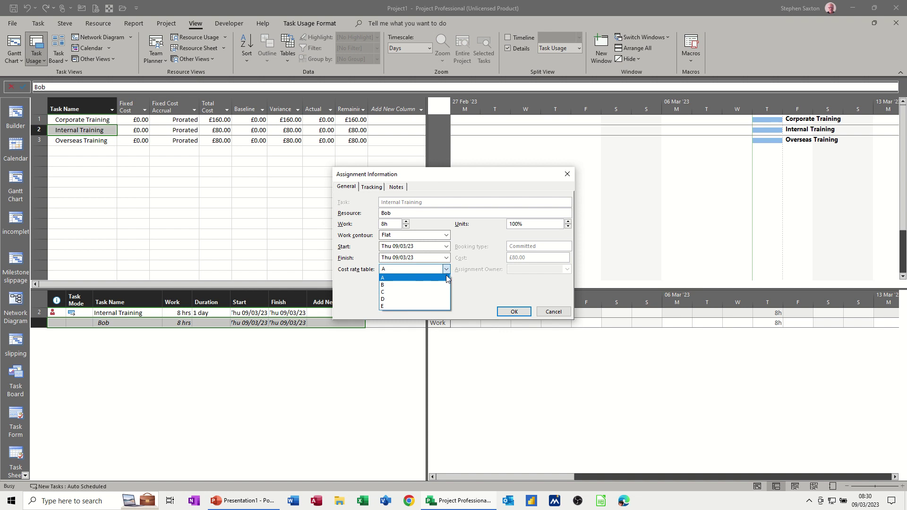
left_click(409, 293)
left_click(508, 314)
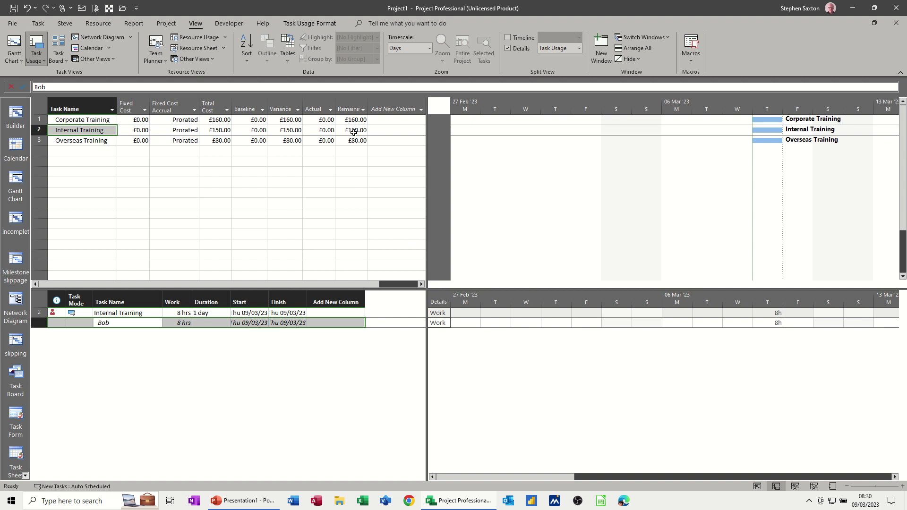
- Switch Bob's Overseas Training assignment to cost rate table D for a £400.00 total
left_click(102, 142)
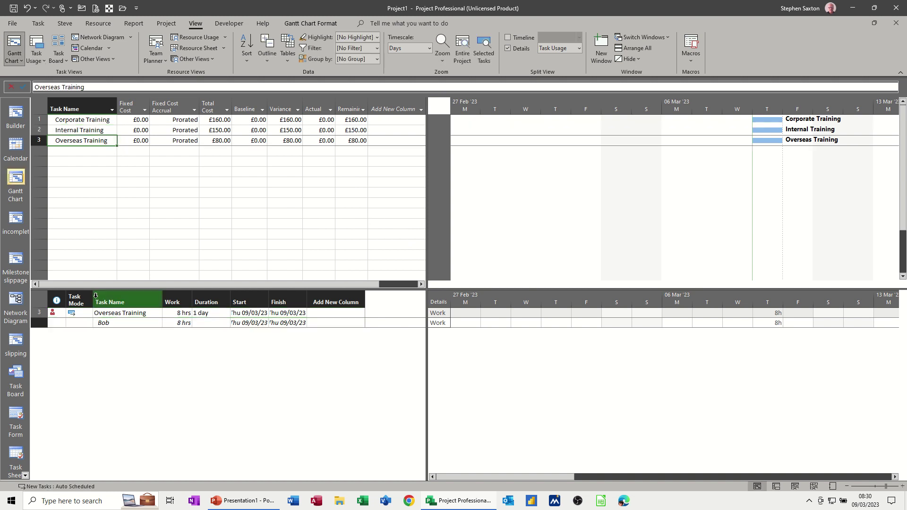
left_click(105, 323)
double_click(105, 323)
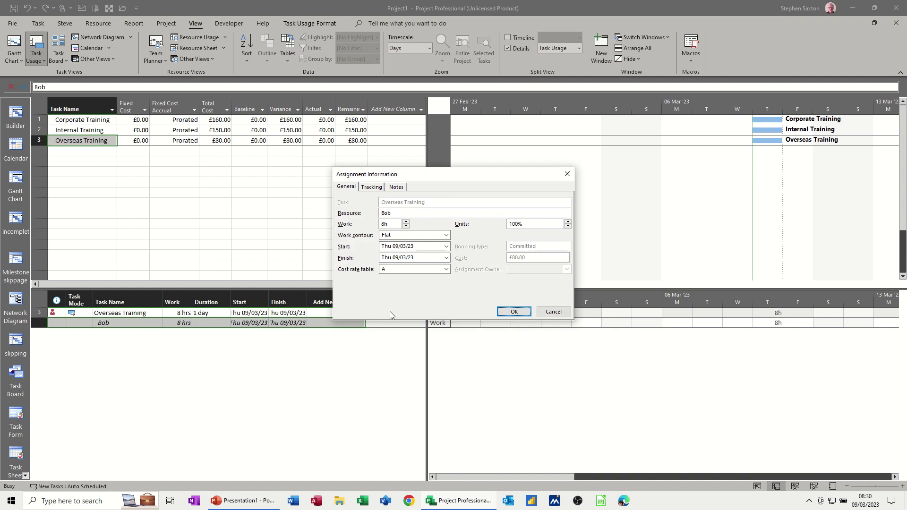
left_click(446, 269)
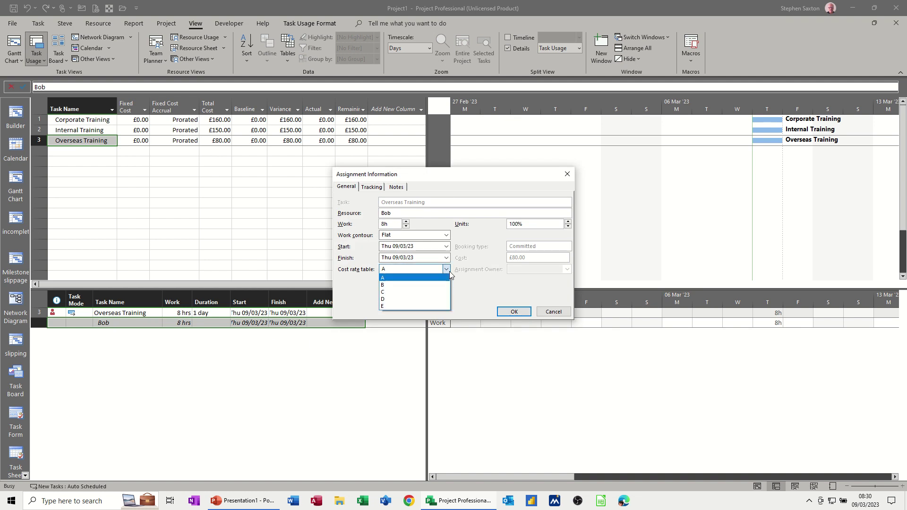
left_click(430, 301)
left_click(506, 312)
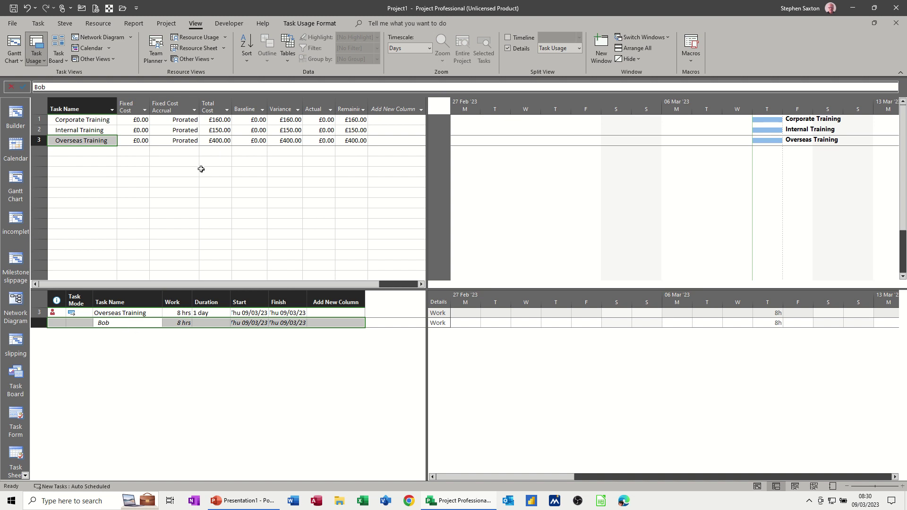
- Review Corporate, Internal and Overseas Training in Task Usage: £160.00, £150.00 and £400.00
left_click(87, 119)
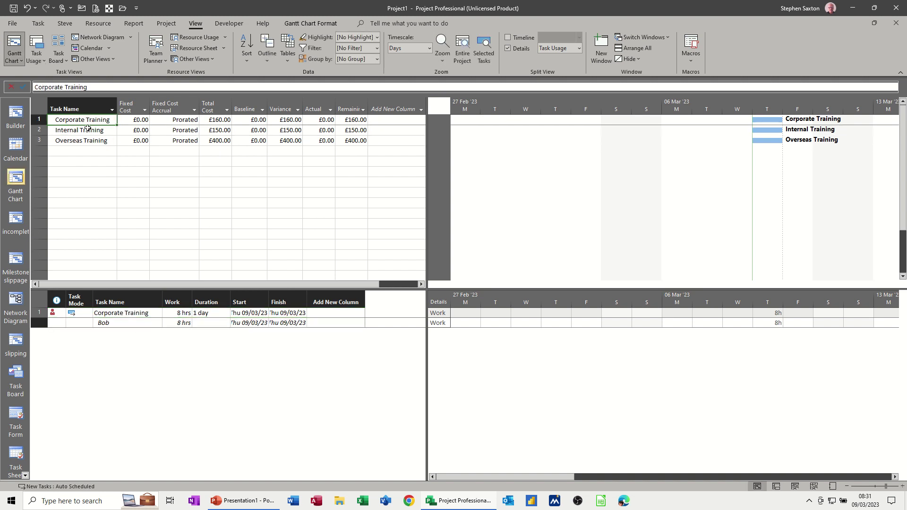
left_click(88, 130)
left_click(90, 140)
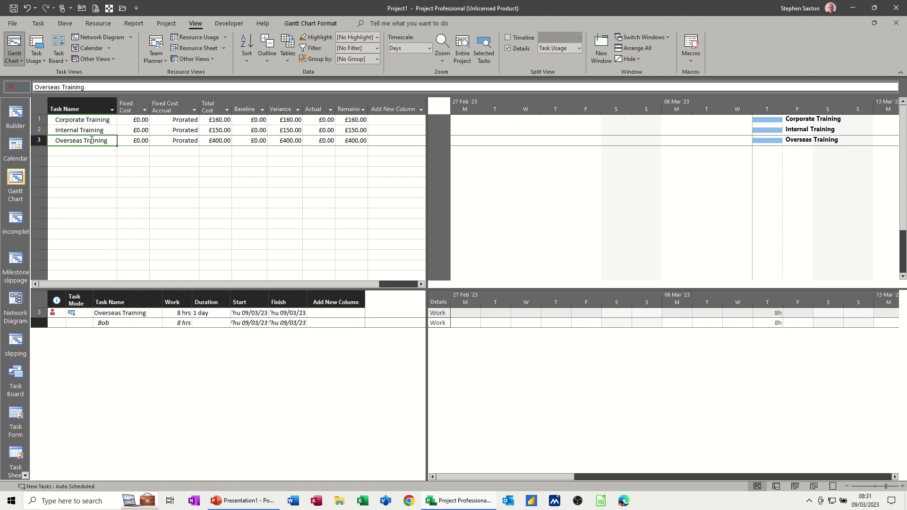
left_click(95, 122)
left_click(94, 132)
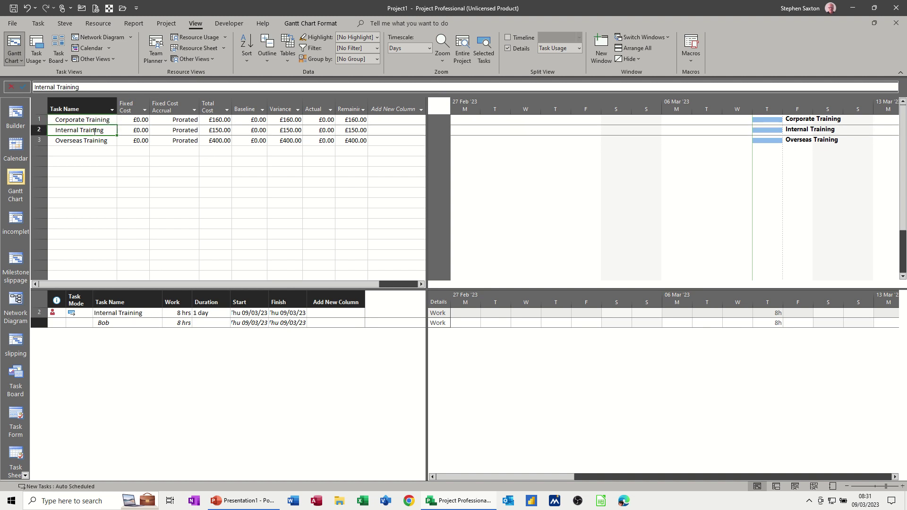
left_click(96, 143)
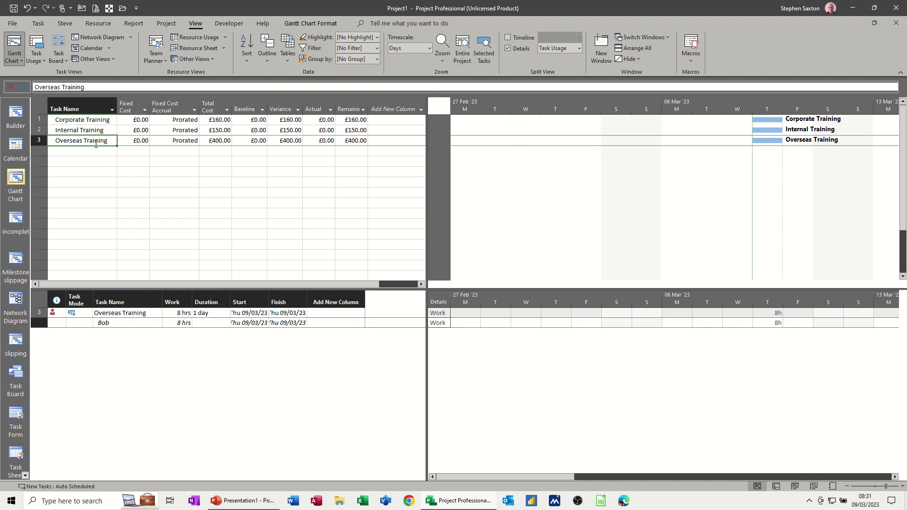
left_click(92, 121)
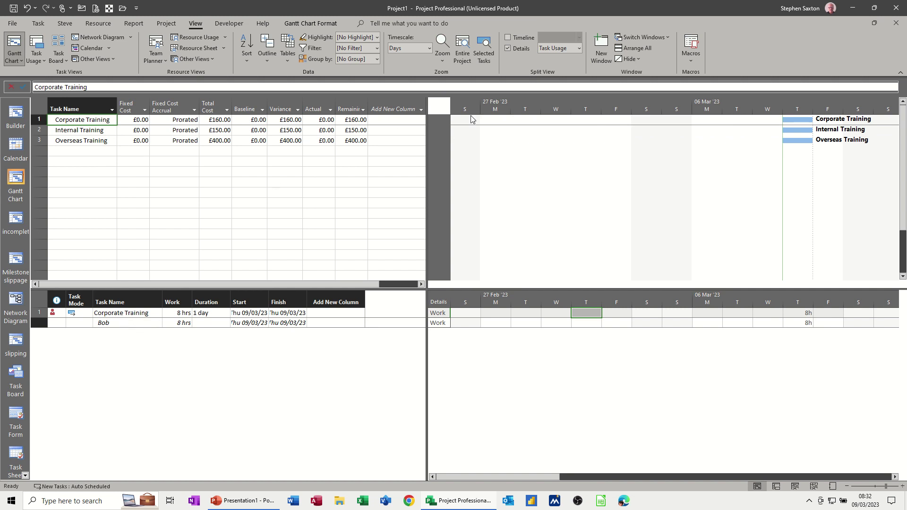
- Close the details pane and open Bob's resource information from the Resource Sheet
left_click(507, 49)
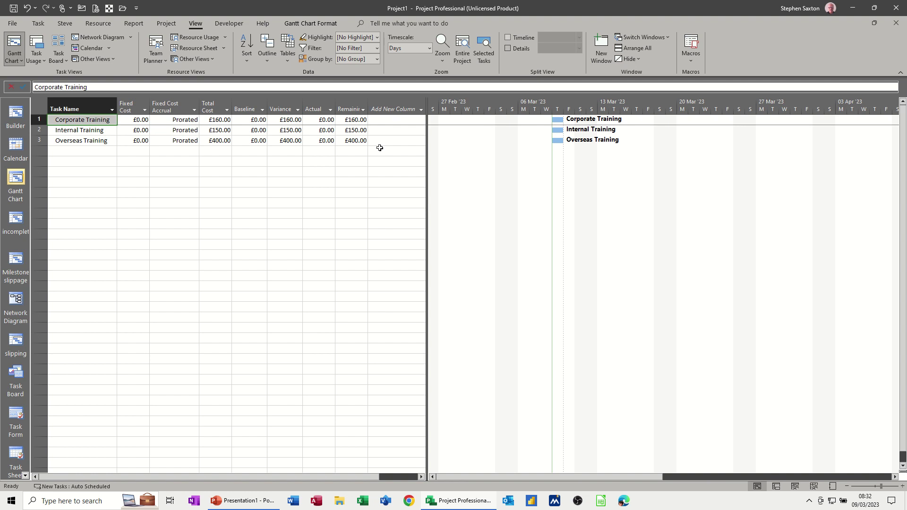
left_click(814, 488)
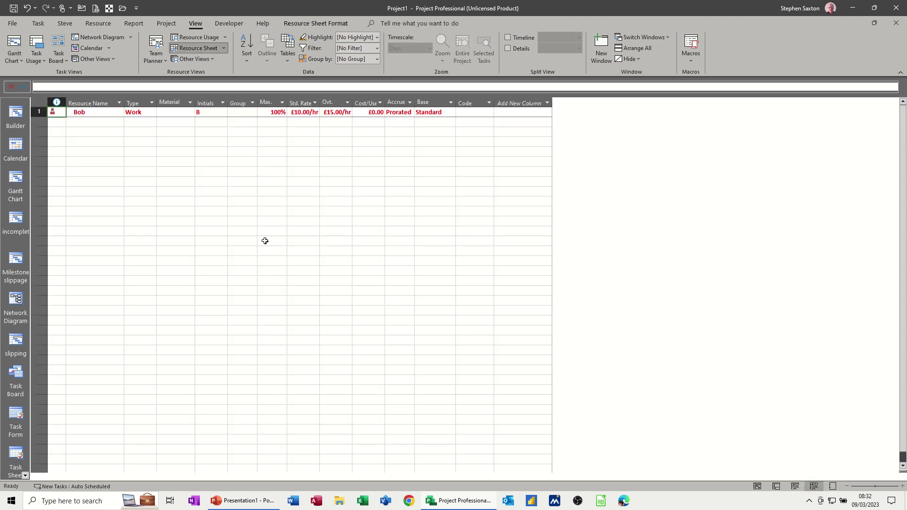
double_click(104, 116)
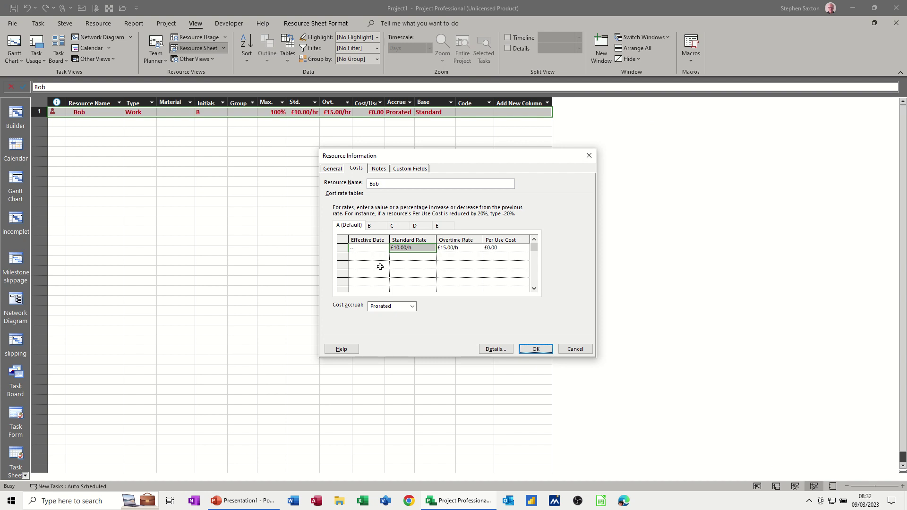
- Add a Mon 20/03/23 row to table A with £15.00/h standard and £20.00/h overtime
left_click(354, 257)
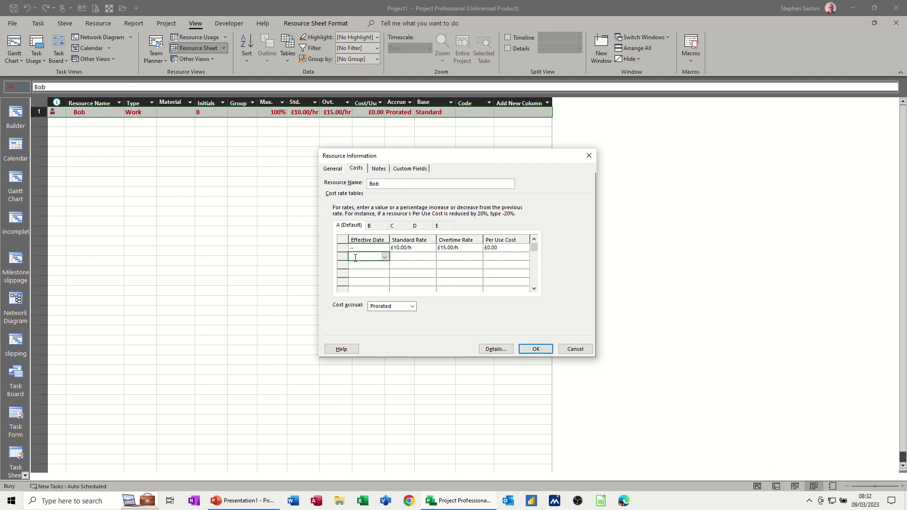
left_click(385, 257)
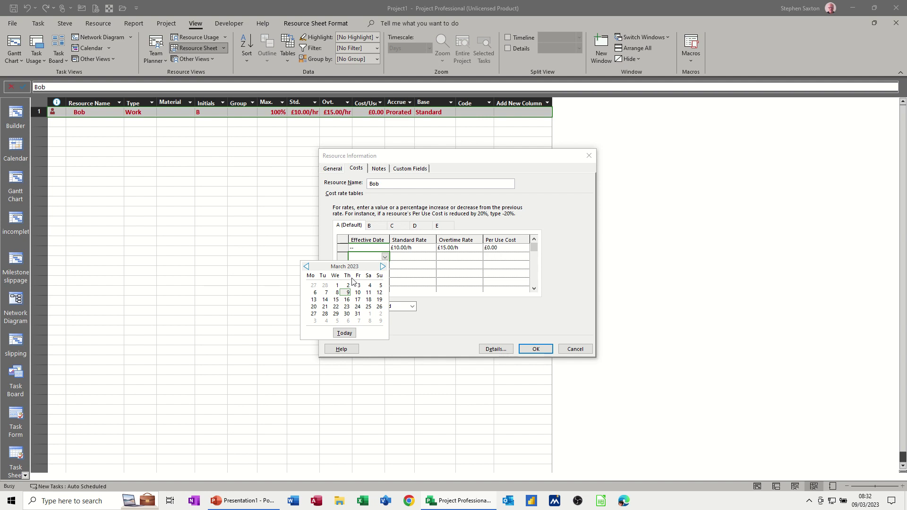
left_click(313, 306)
left_click(406, 256)
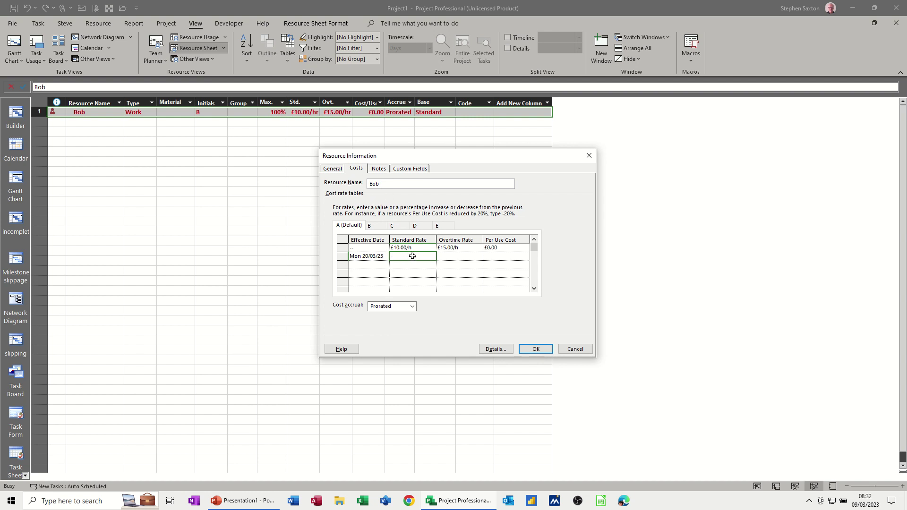
left_click(454, 256)
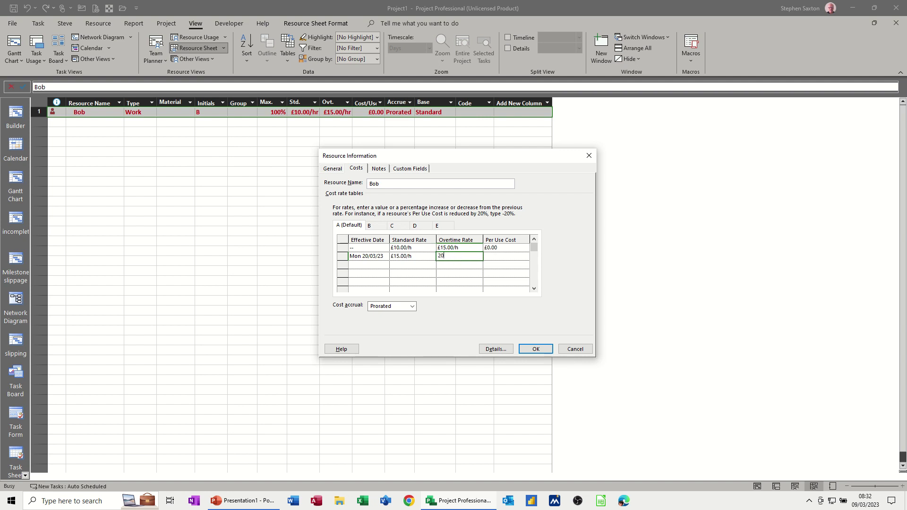
left_click(368, 265)
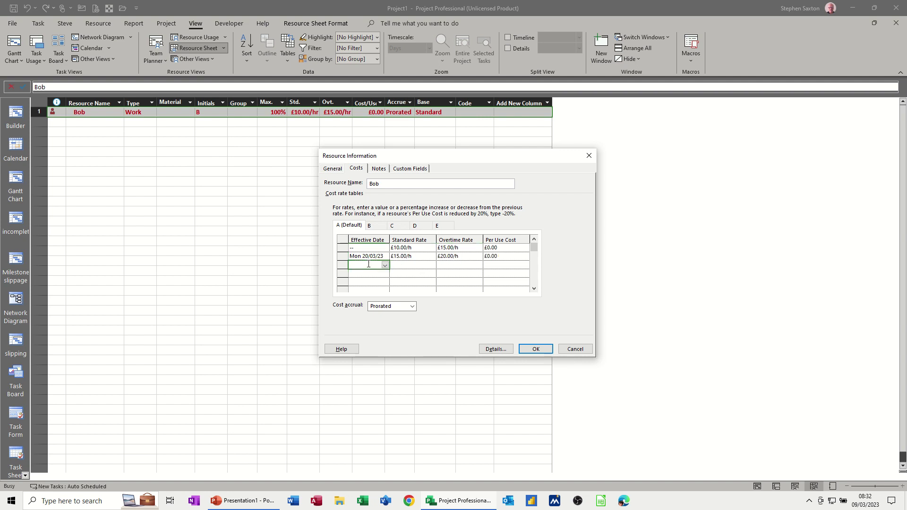
- Add a table A rate row from Mon 03/04/23 at £10.00/h standard and £15.00/h overtime
left_click(385, 266)
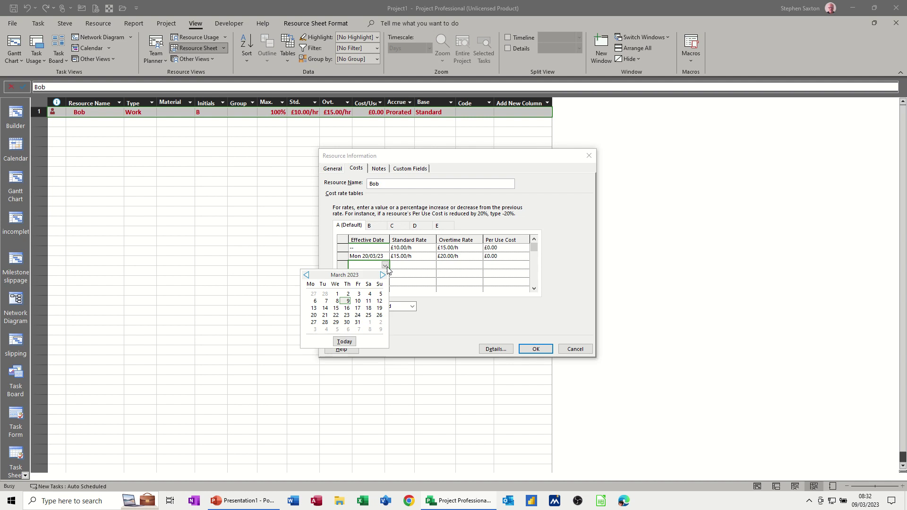
left_click(382, 276)
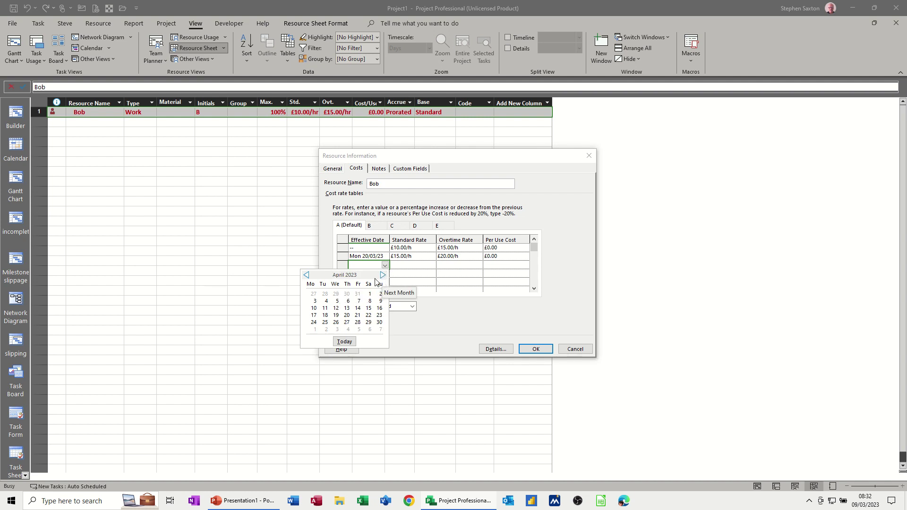
left_click(315, 302)
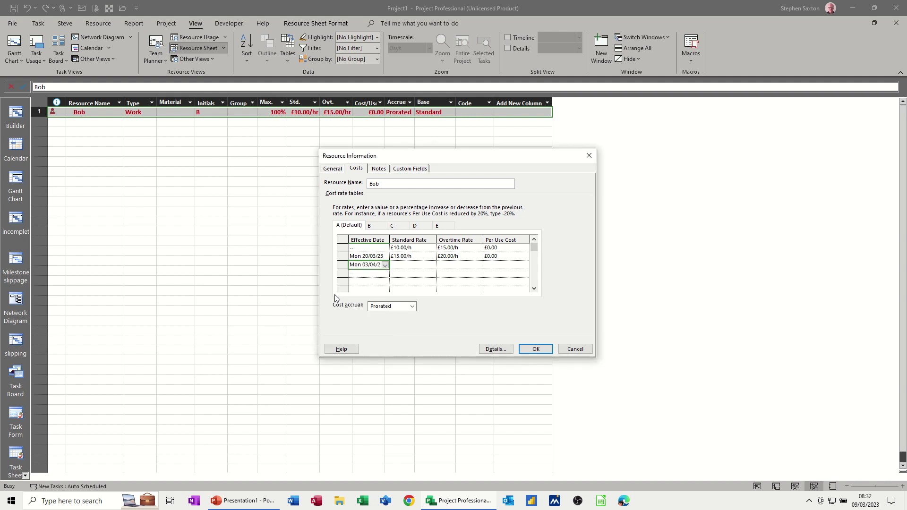
left_click(407, 266)
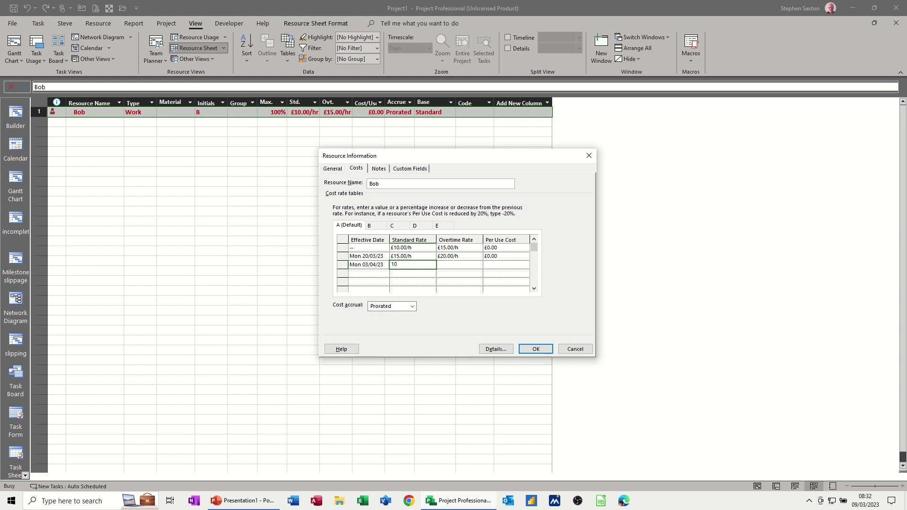
left_click(464, 268)
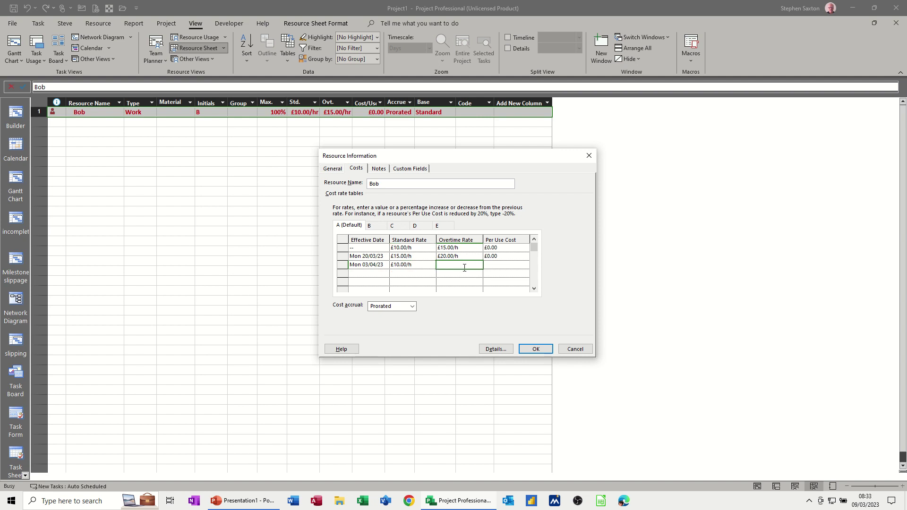
type("15")
left_click(419, 272)
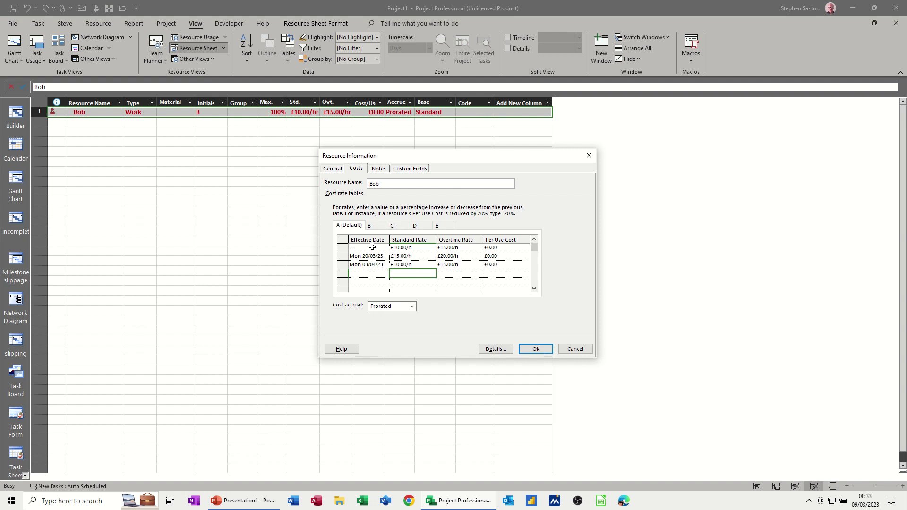
left_click(371, 225)
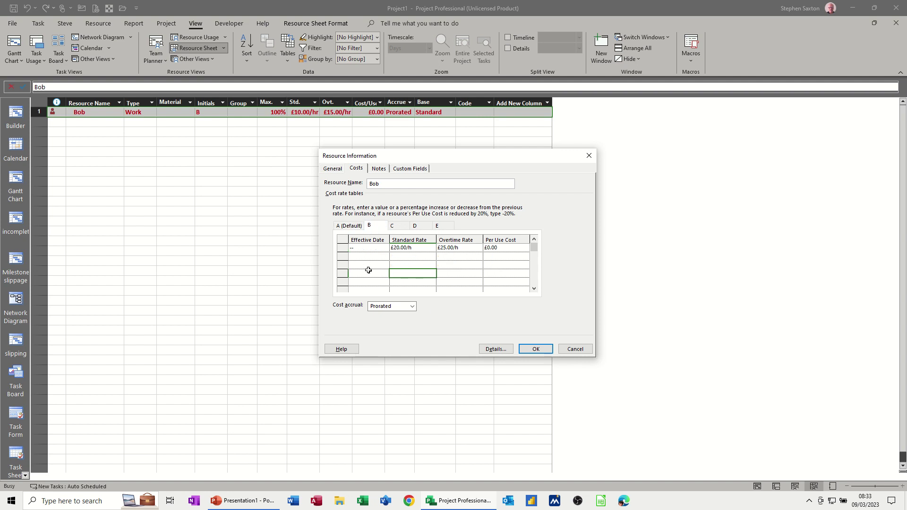
left_click(395, 226)
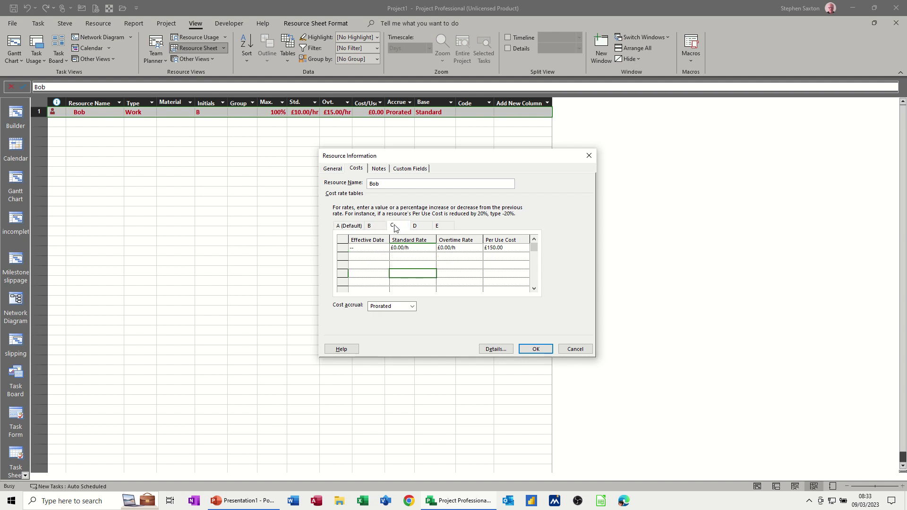
left_click(415, 228)
left_click(350, 227)
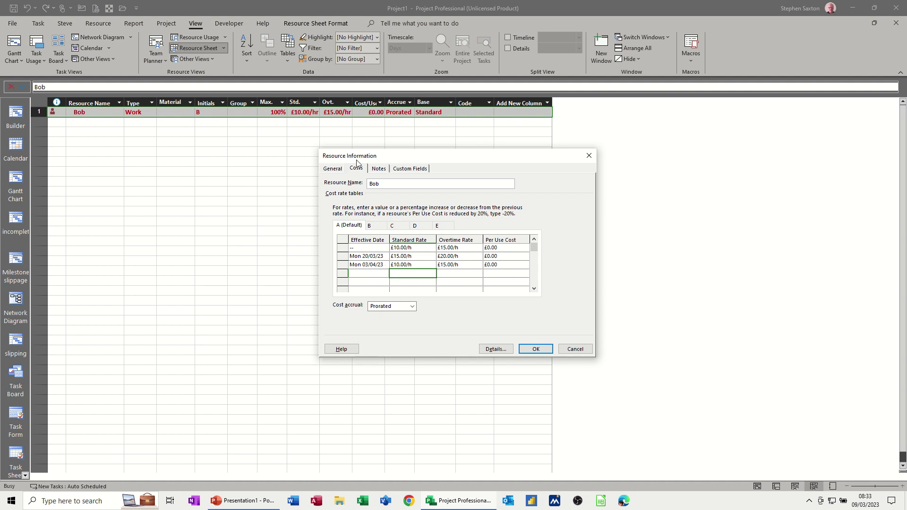
- Save Bob's dated rate changes and return to the Gantt Chart, with task costs £160, £150 and £400
left_click(537, 349)
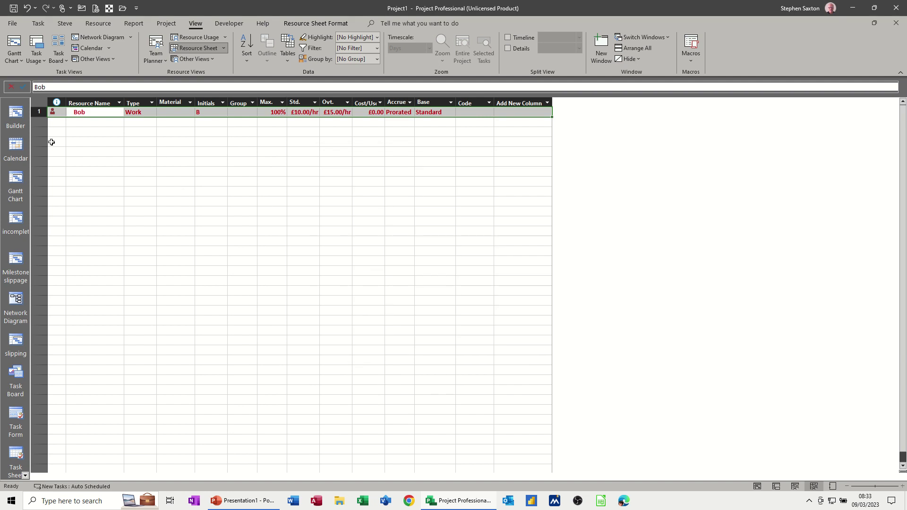
left_click(15, 184)
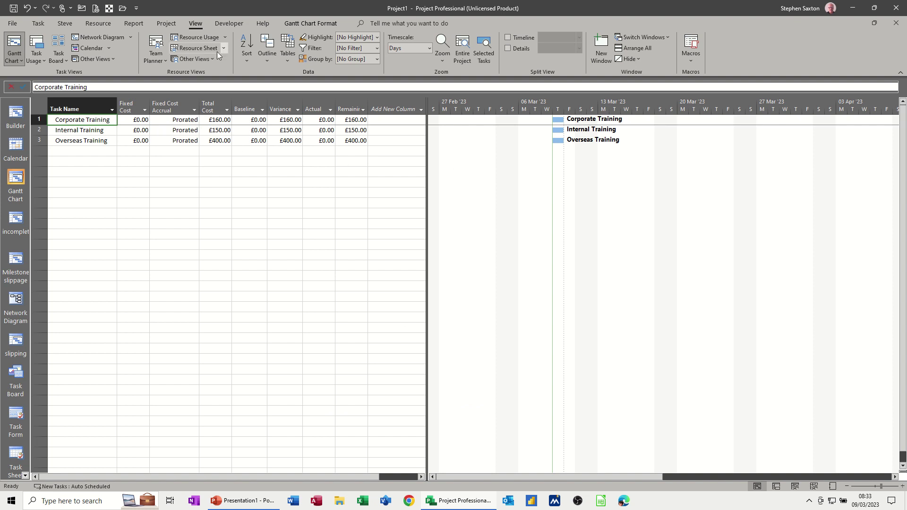
left_click(99, 24)
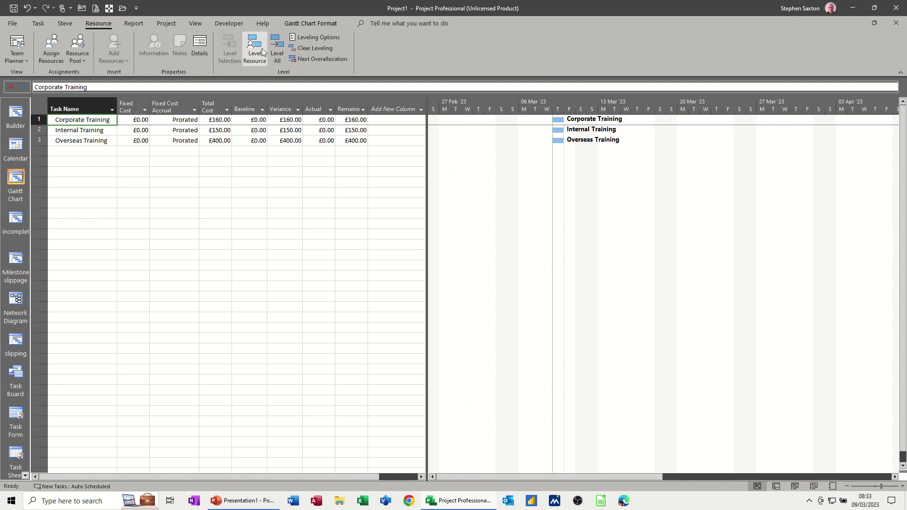
- Level all tasks so the three training tasks run sequentially, then view the Resource Sheet
left_click(276, 46)
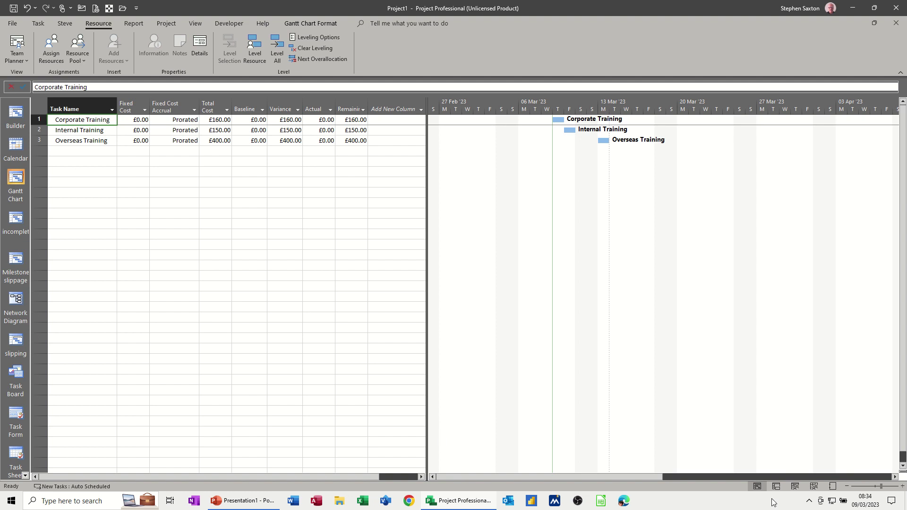
left_click(812, 487)
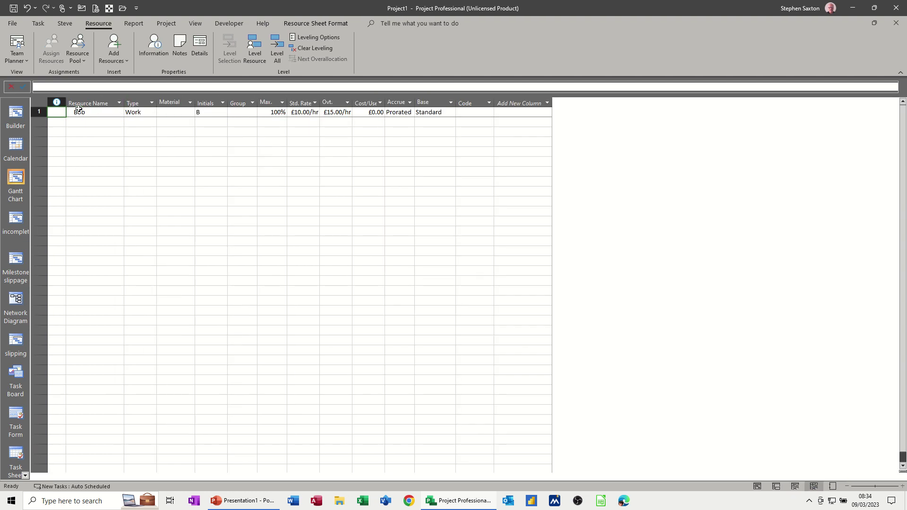